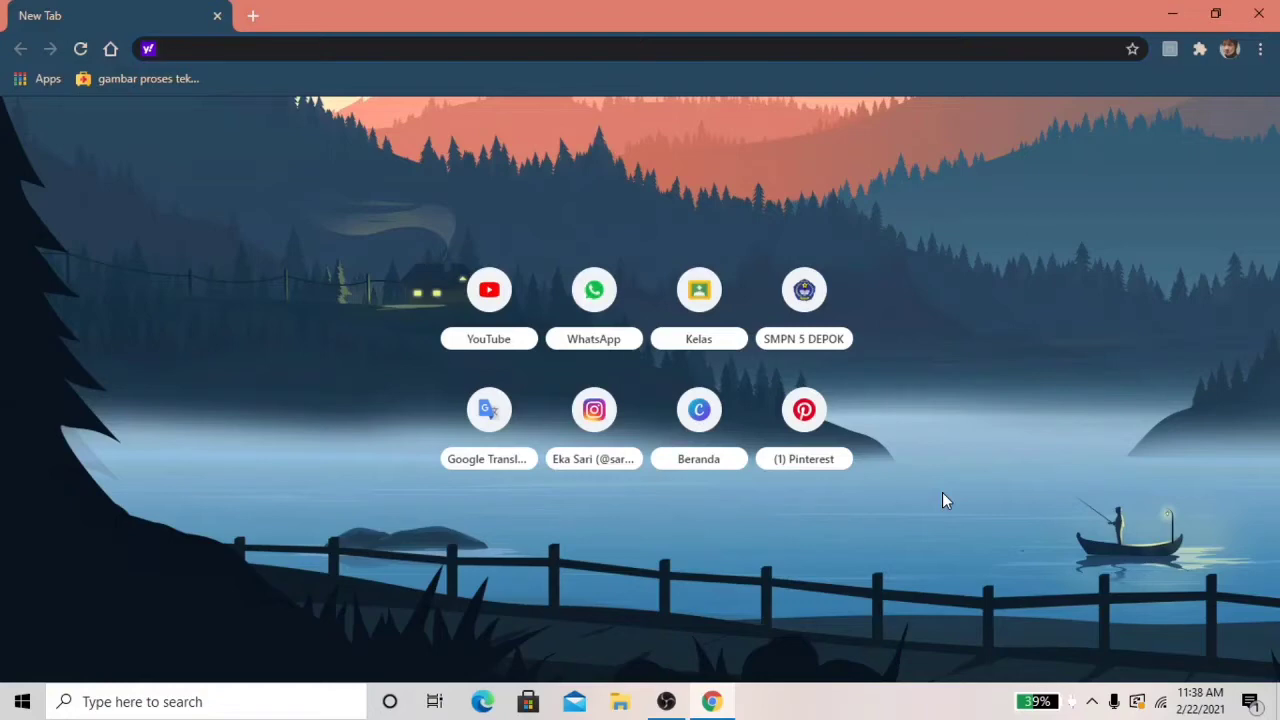
Step: Search the web for "obs studio" and open the Download page of obsproject.com from the results
{"action": "type", "text": "obs "}
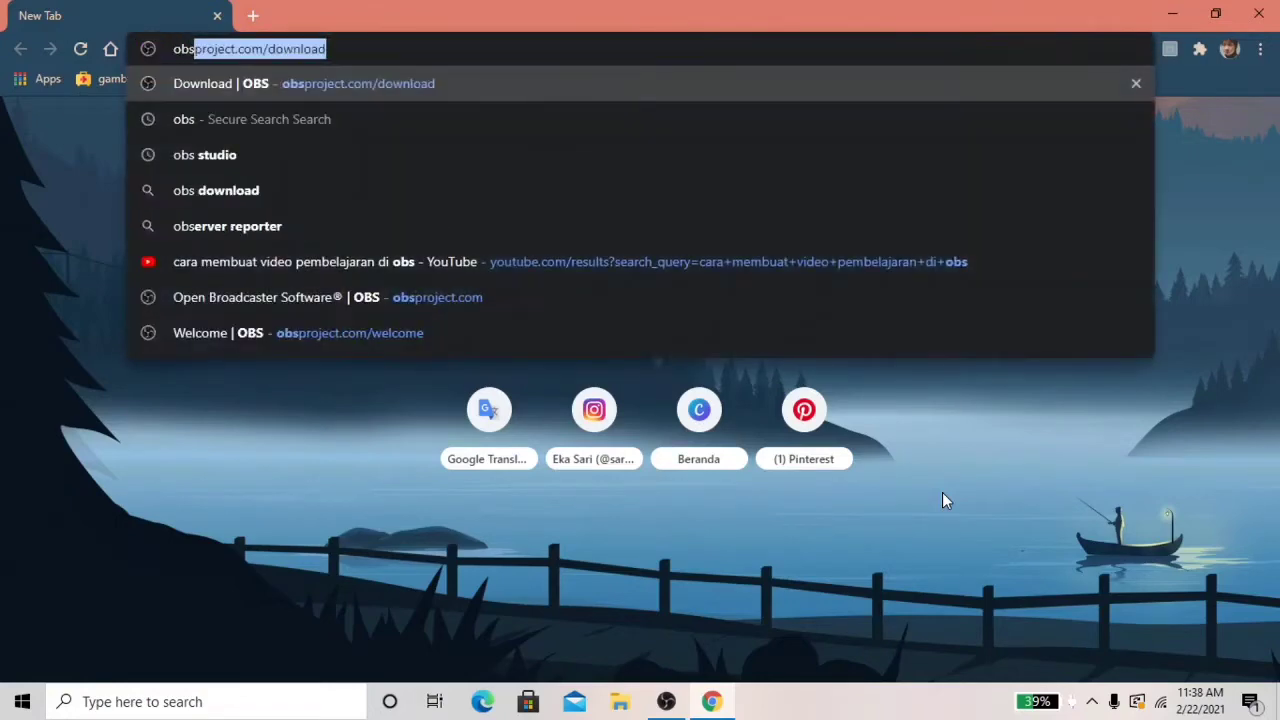
{"action": "type", "text": "studio"}
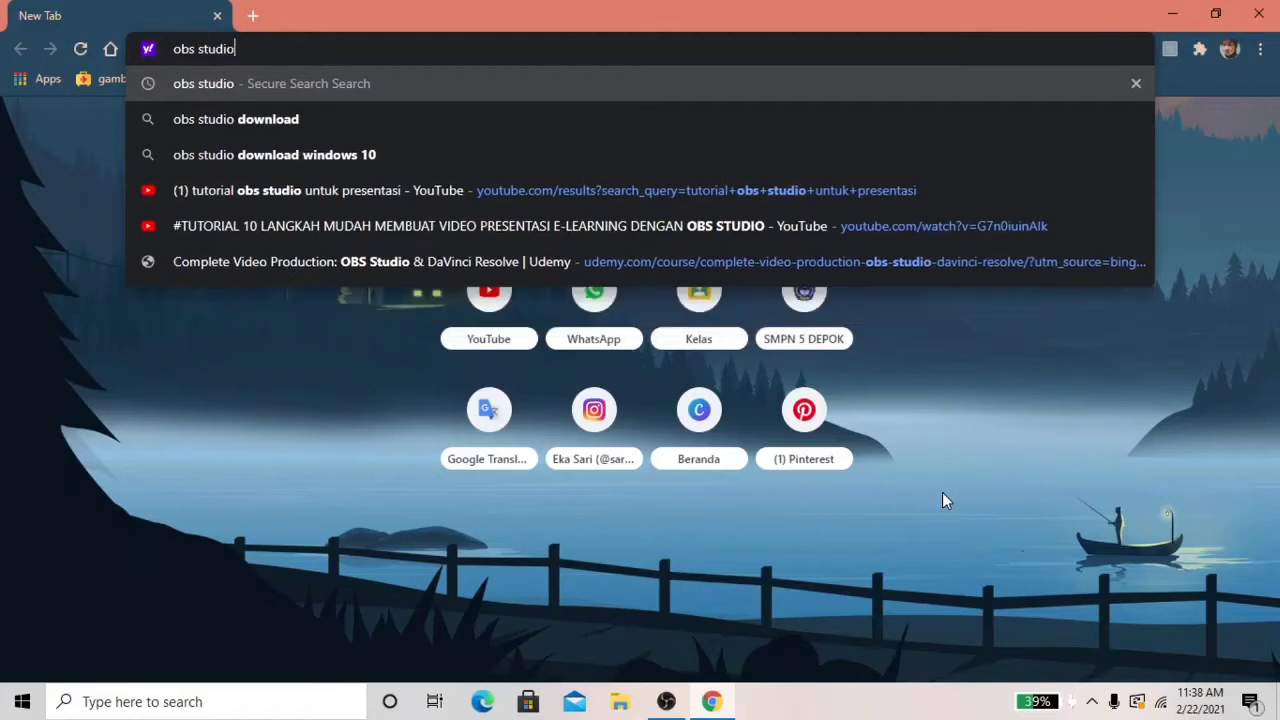
{"action": "key", "text": "Return"}
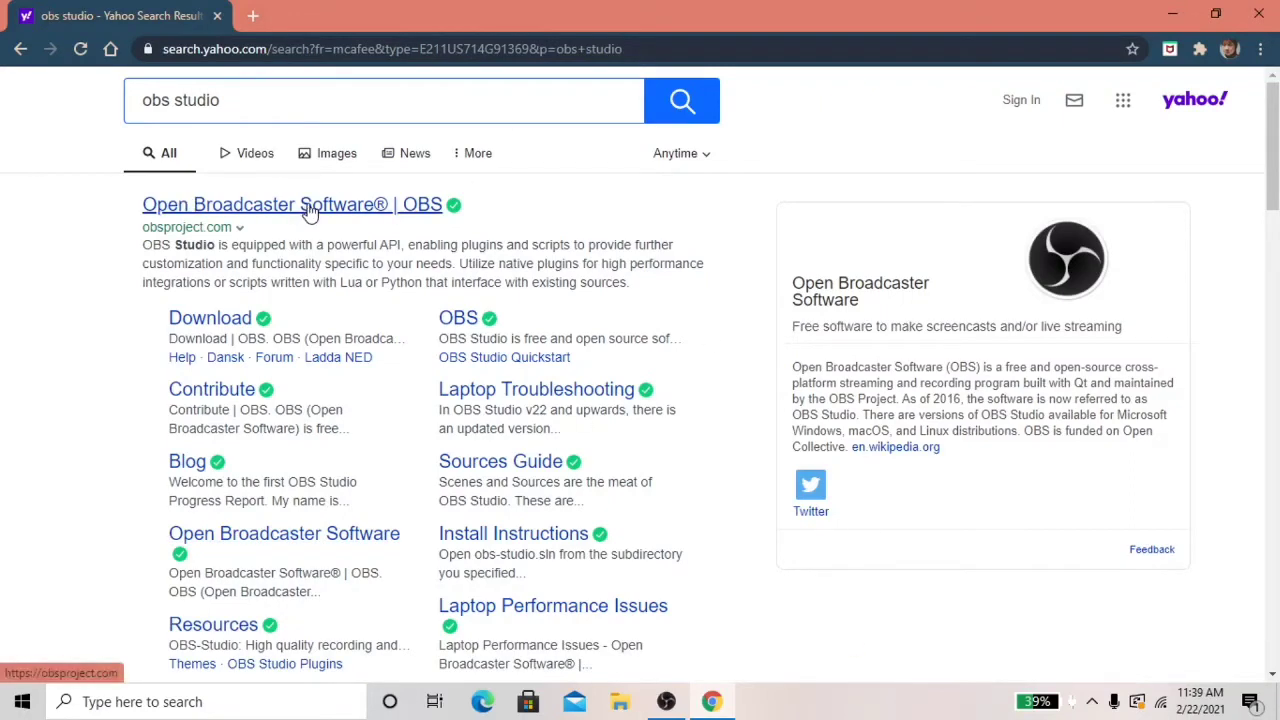
{"action": "left_click", "coordinate": [206, 330]}
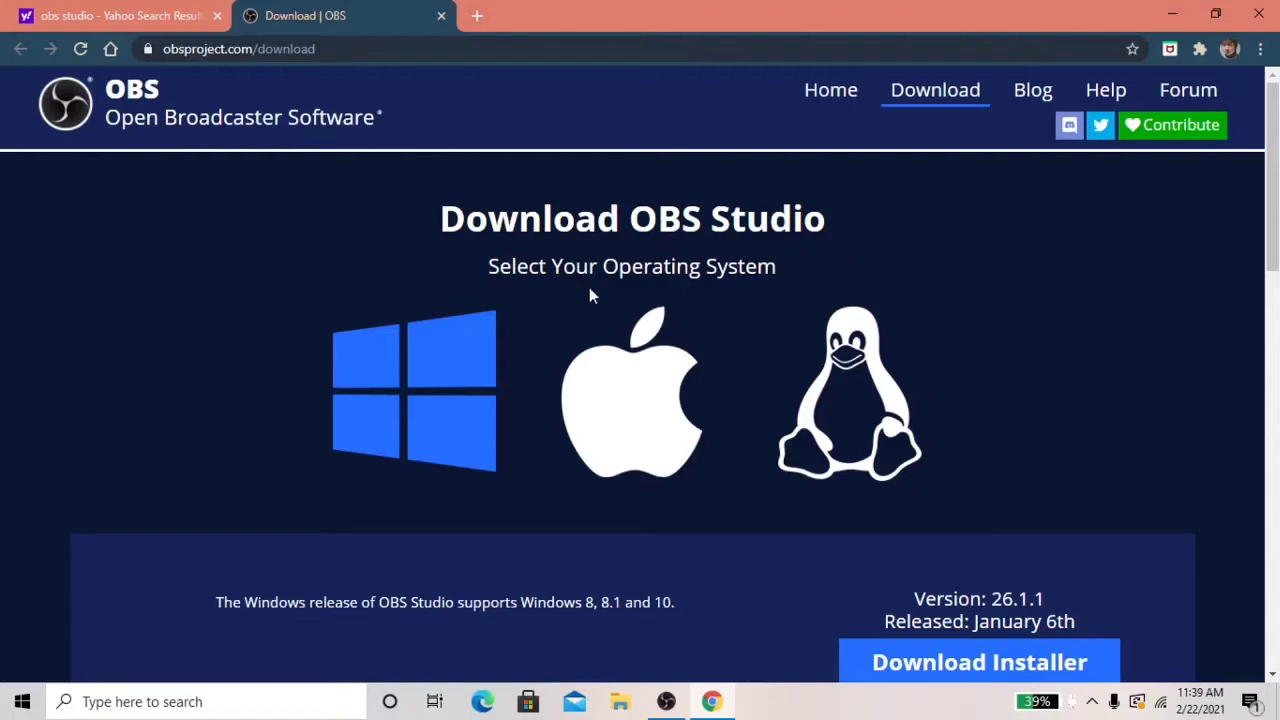
Step: Compare the macOS, Linux and Windows releases on the OBS download page, ending on the Windows installer options
{"action": "left_click", "coordinate": [651, 427]}
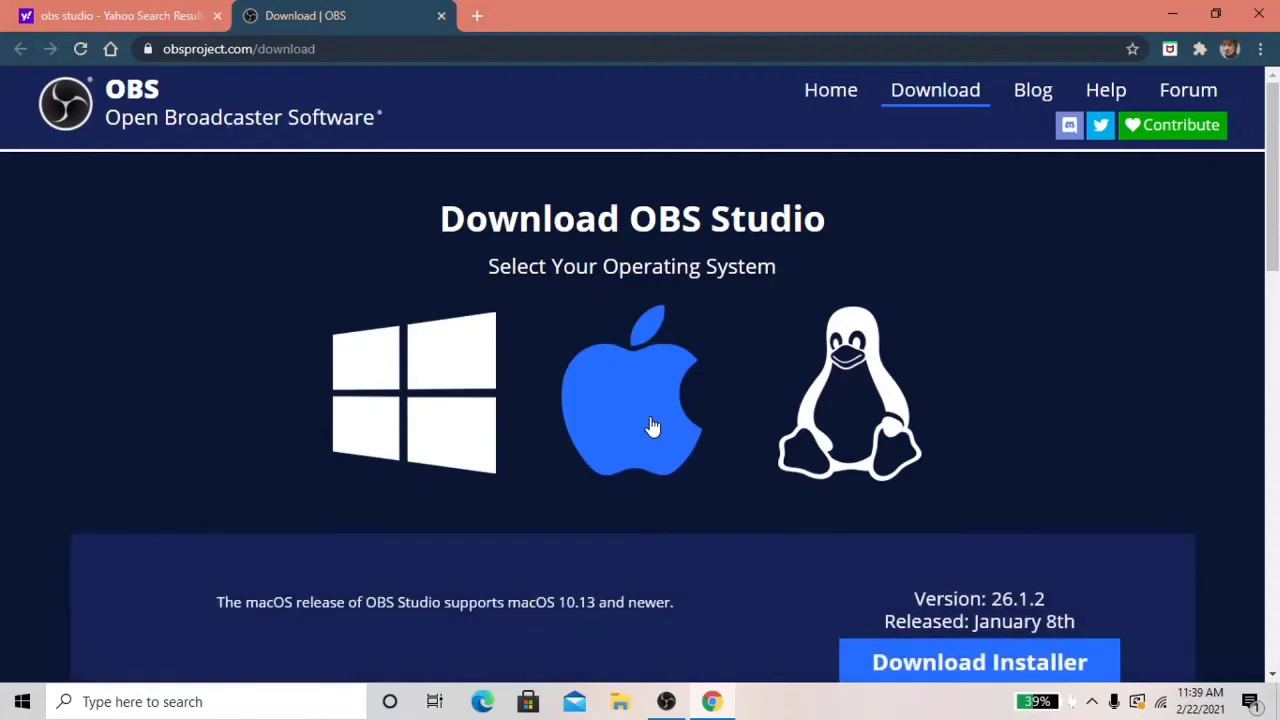
{"action": "left_click", "coordinate": [818, 396]}
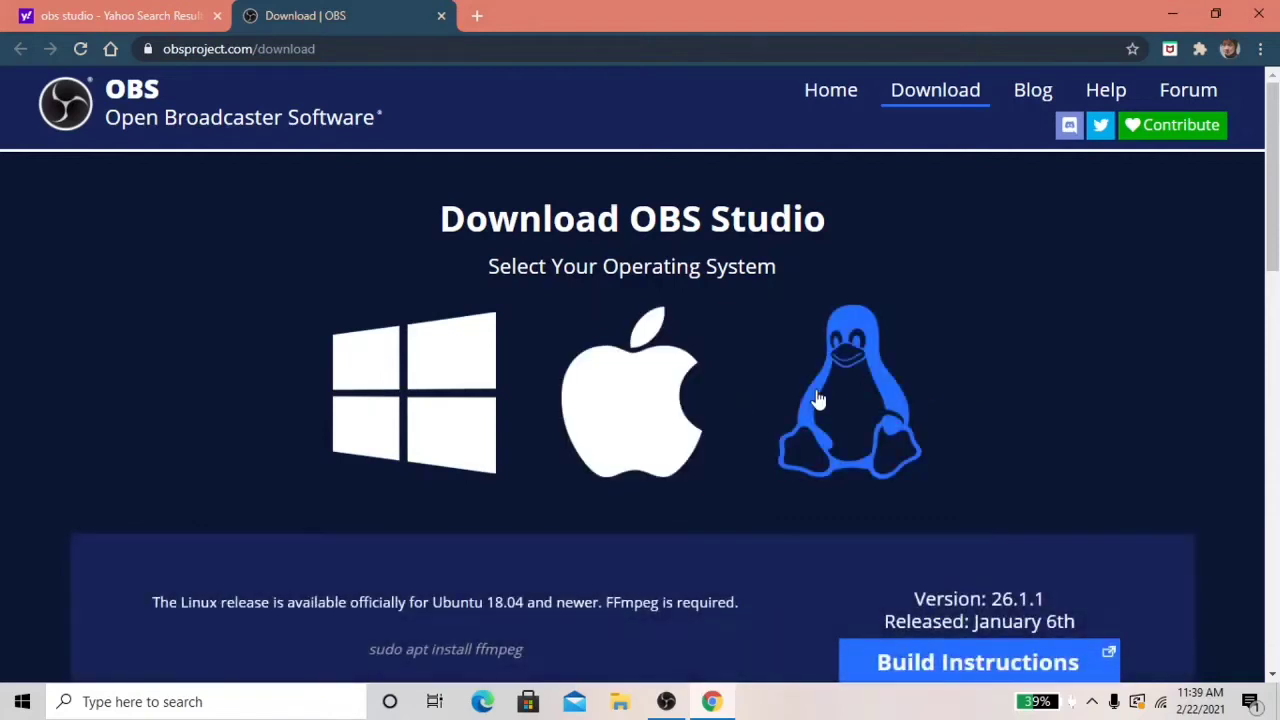
{"action": "left_click", "coordinate": [432, 406]}
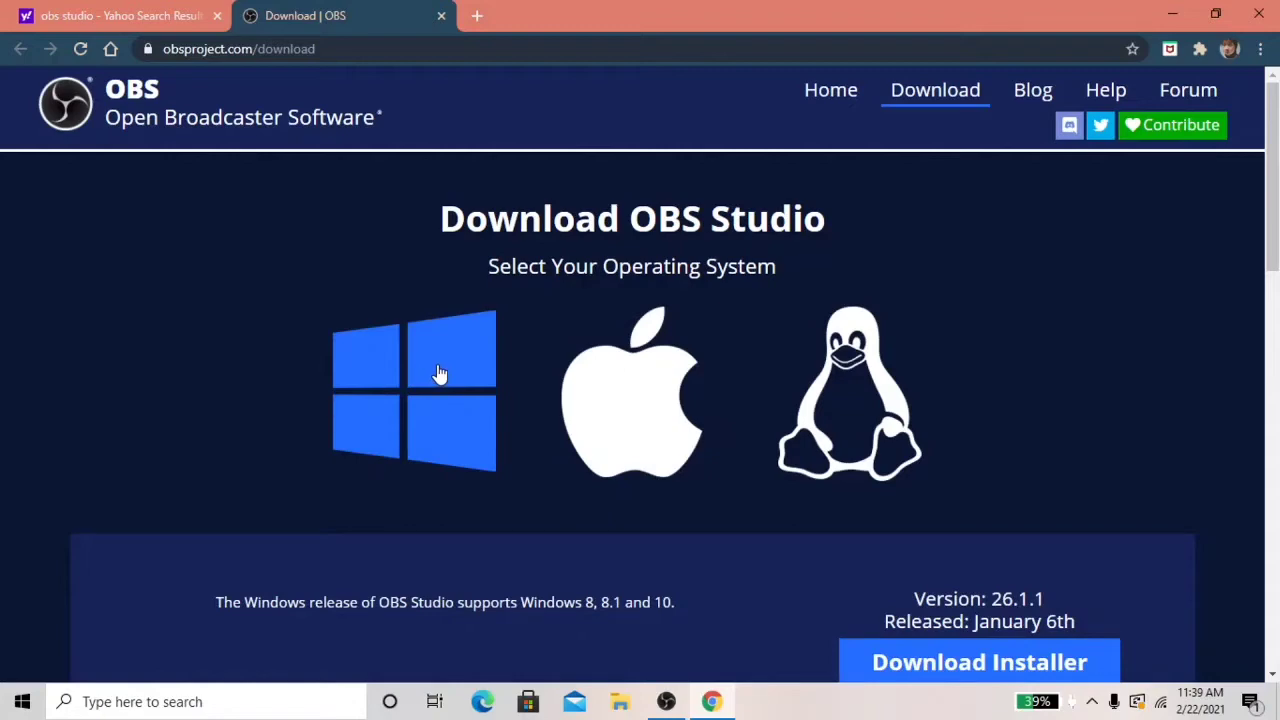
{"action": "scroll", "coordinate": [445, 371], "scroll_direction": "down", "scroll_amount": 2}
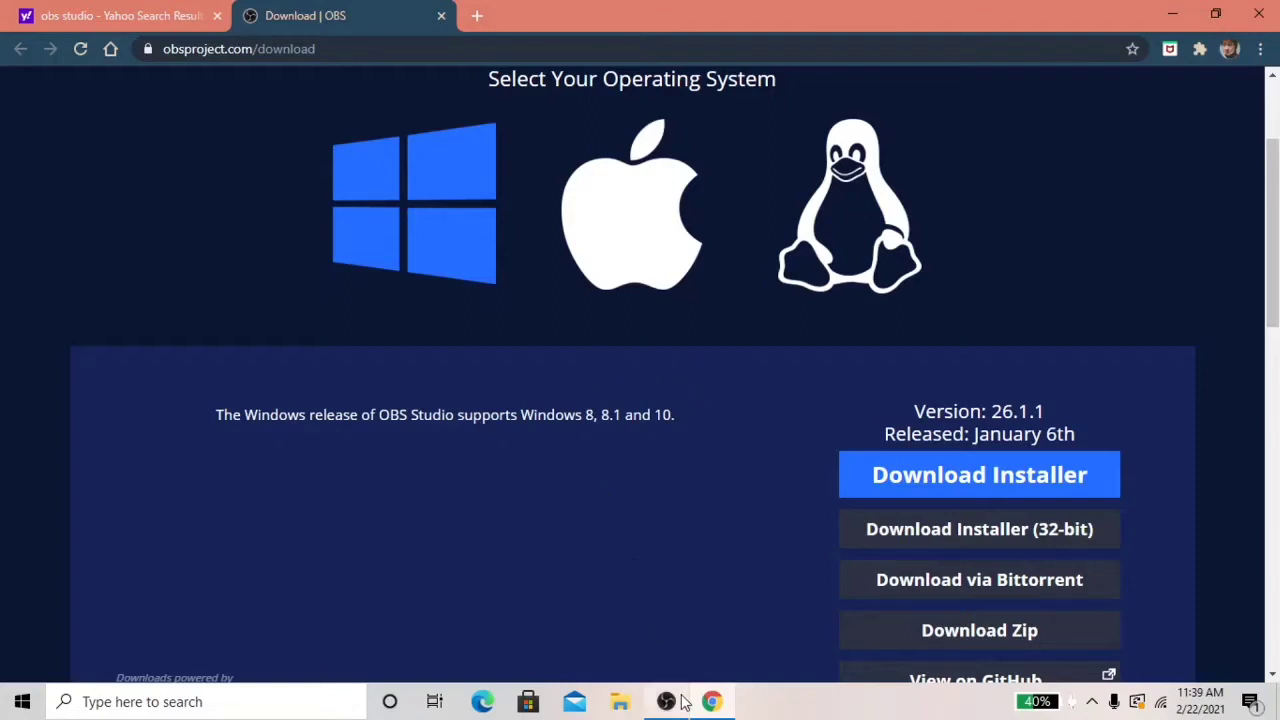
Step: Switch to OBS Studio and add a new scene named "opening"
{"action": "left_click", "coordinate": [712, 650]}
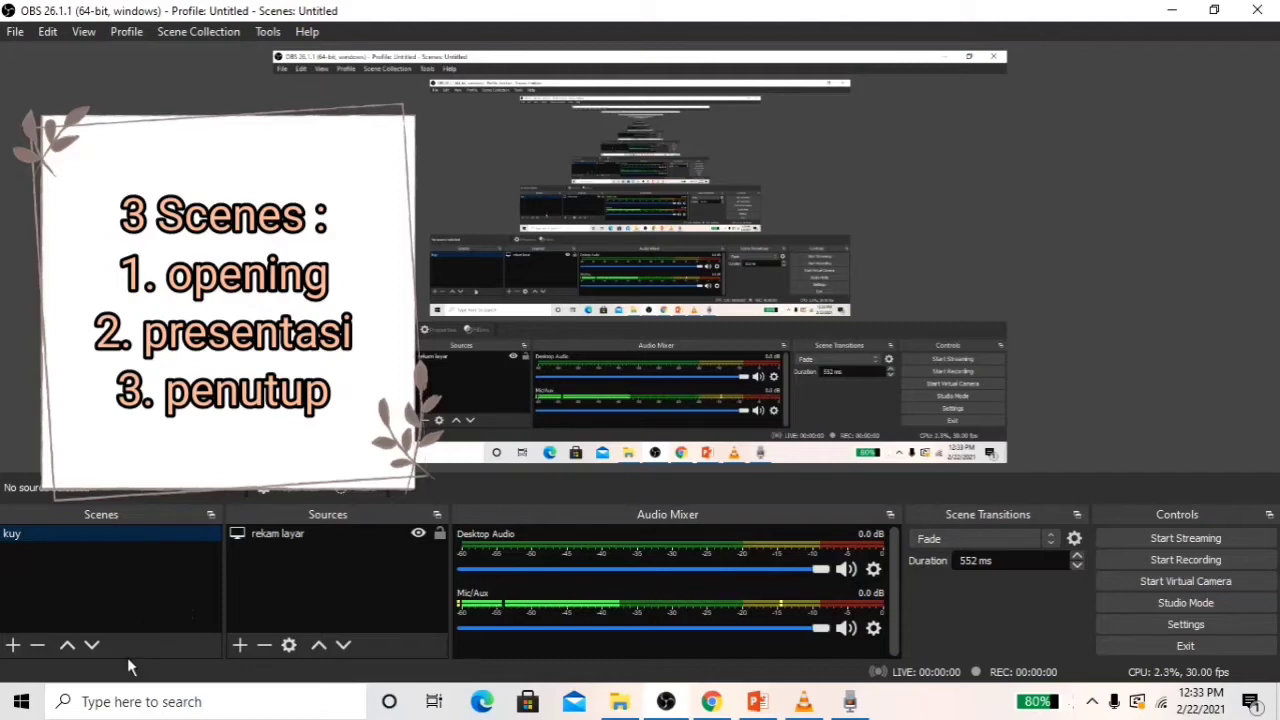
{"action": "left_click", "coordinate": [13, 645]}
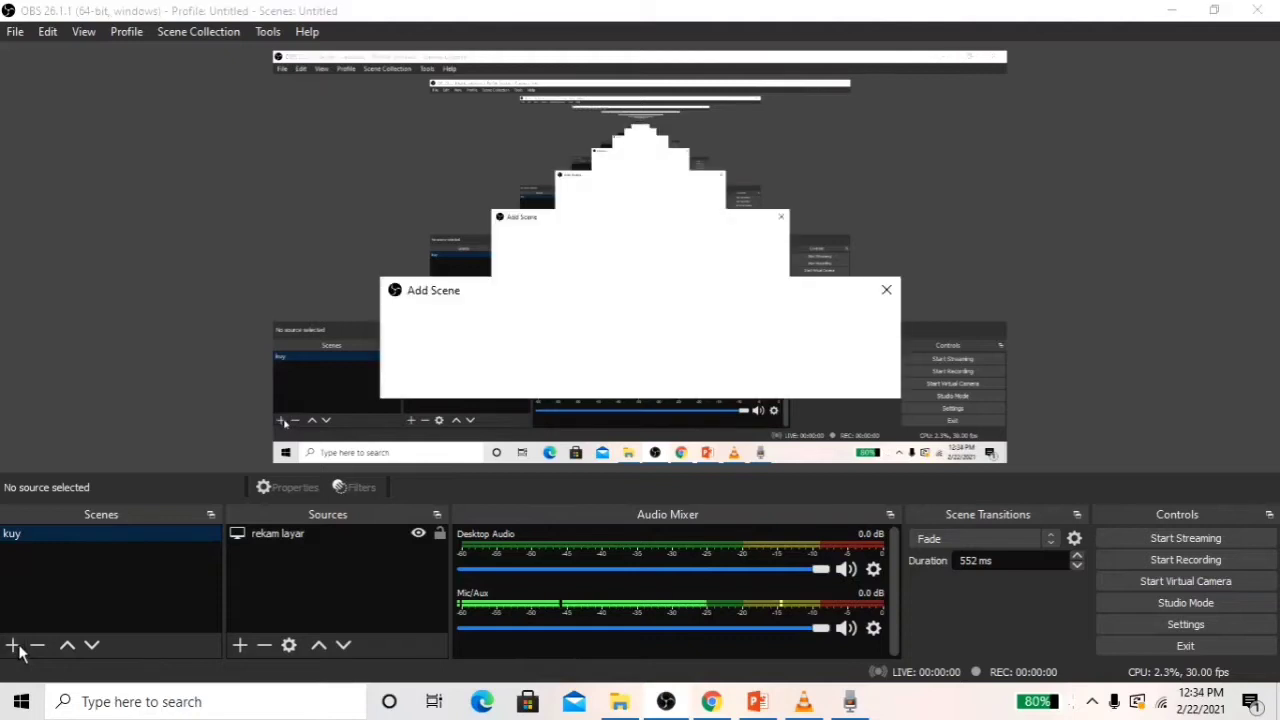
{"action": "key", "text": "BackSpace"}
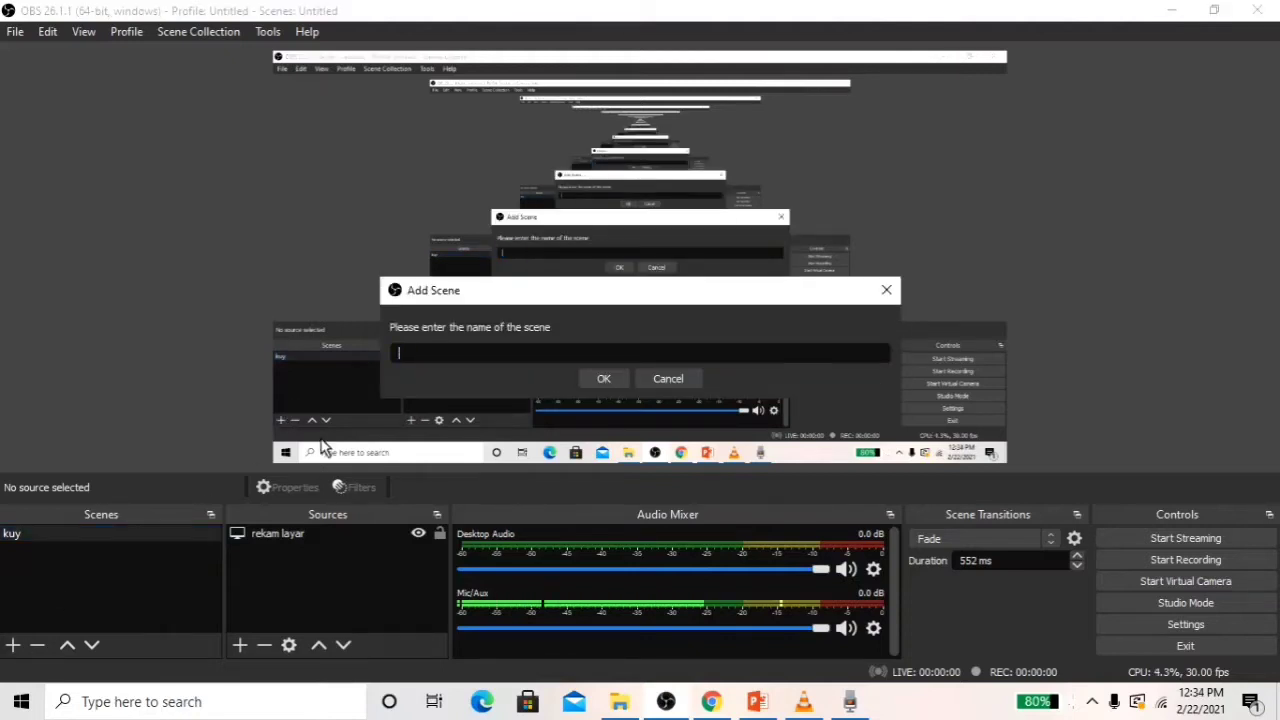
{"action": "type", "text": "opening"}
{"action": "left_click", "coordinate": [615, 380]}
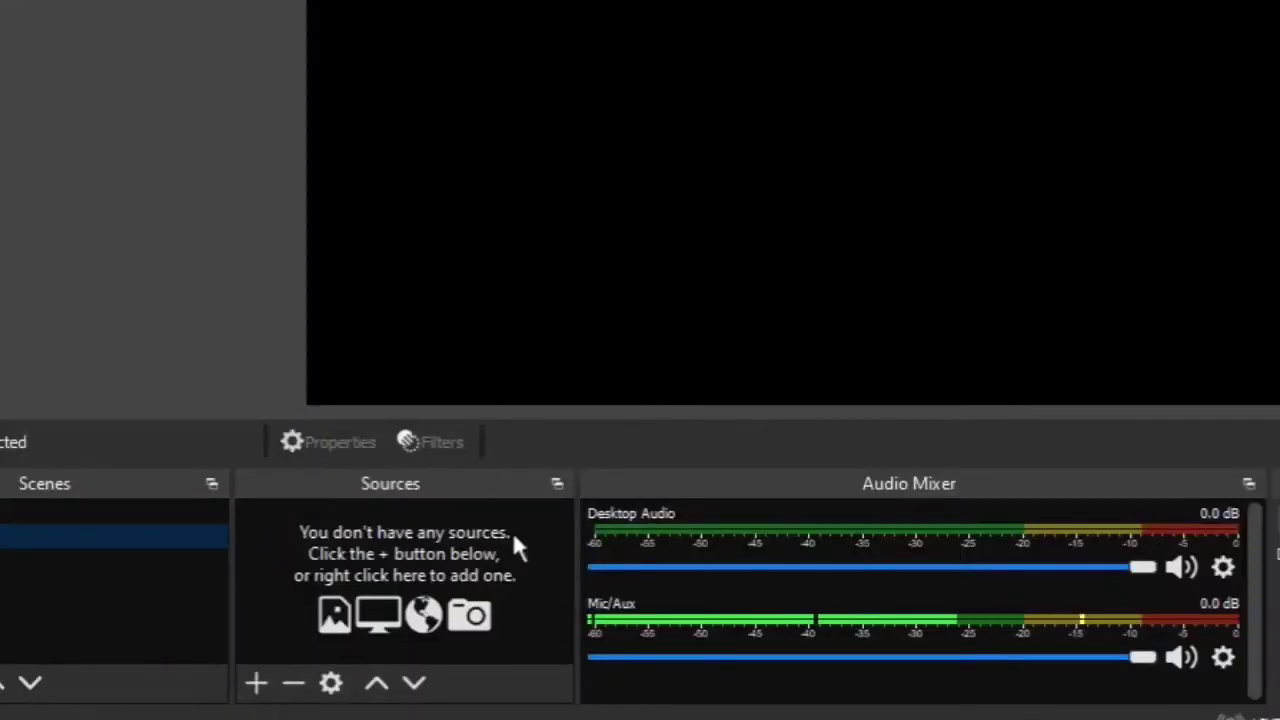
Step: Add an Image source to the opening scene using the page-0001.jpg slide from the ppt folder, and enlarge it to fill the canvas
{"action": "left_click", "coordinate": [257, 686]}
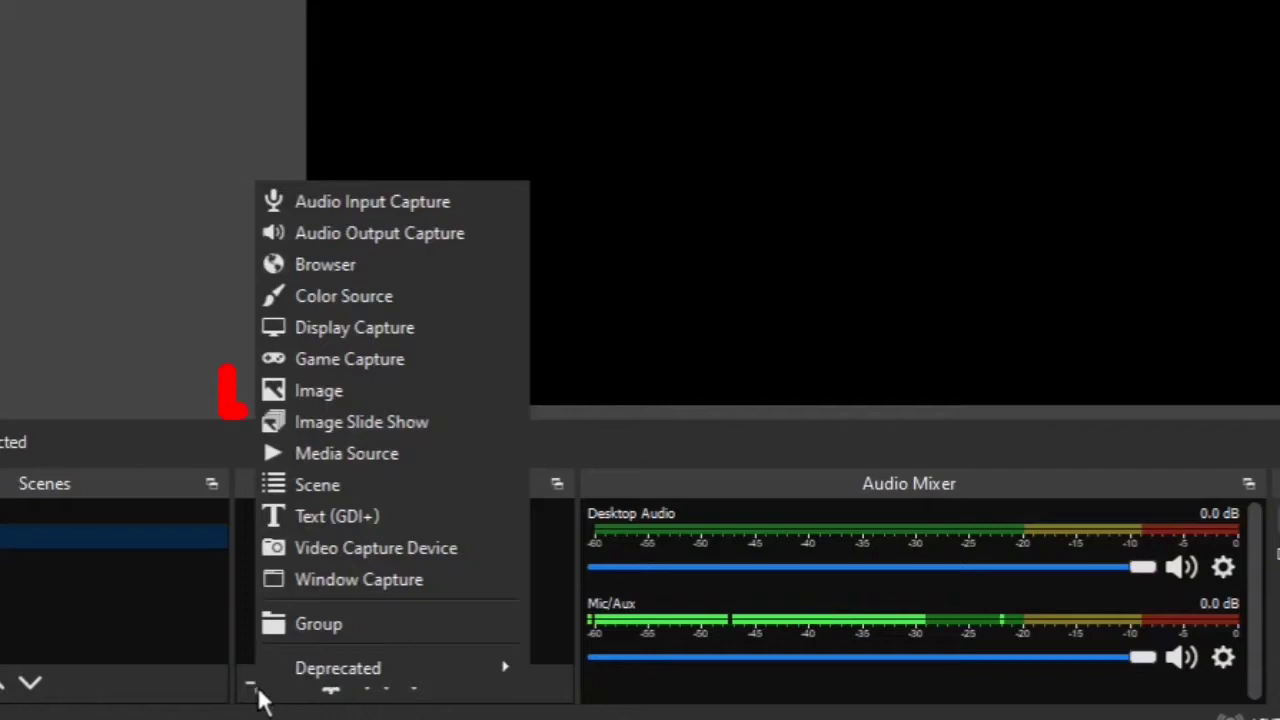
{"action": "left_click", "coordinate": [346, 400]}
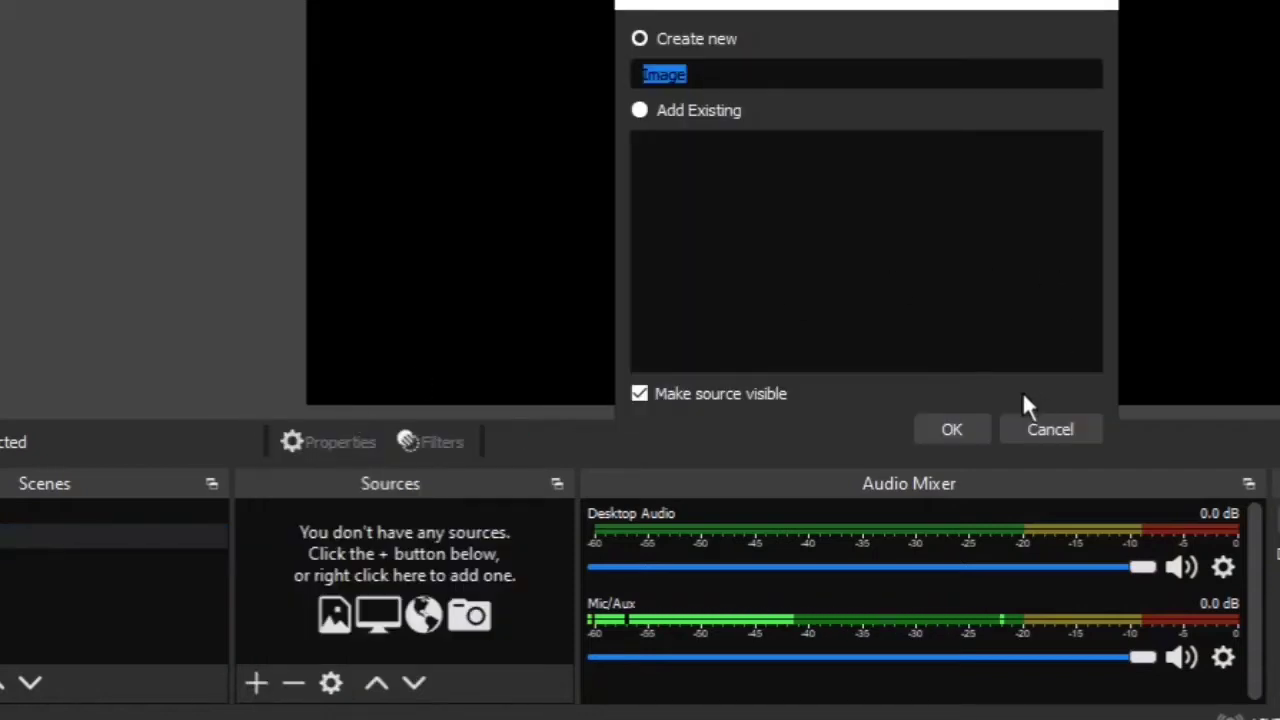
{"action": "left_click", "coordinate": [963, 430]}
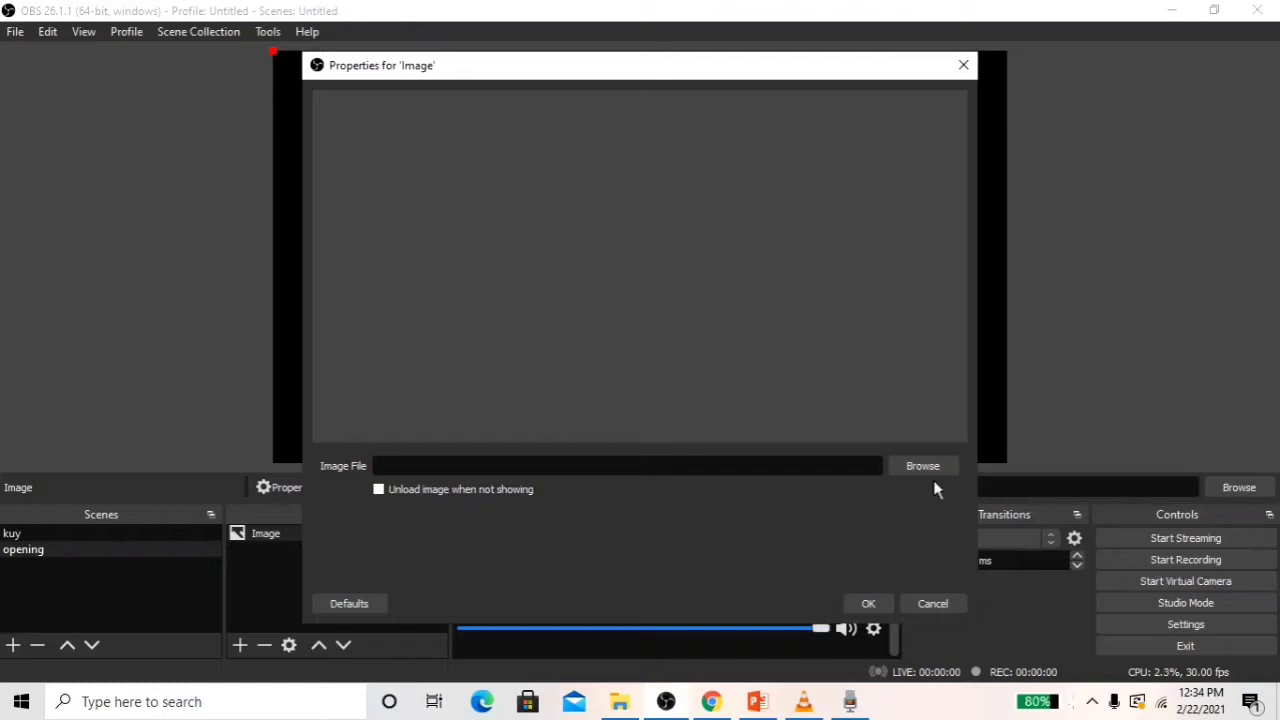
{"action": "left_click", "coordinate": [931, 470]}
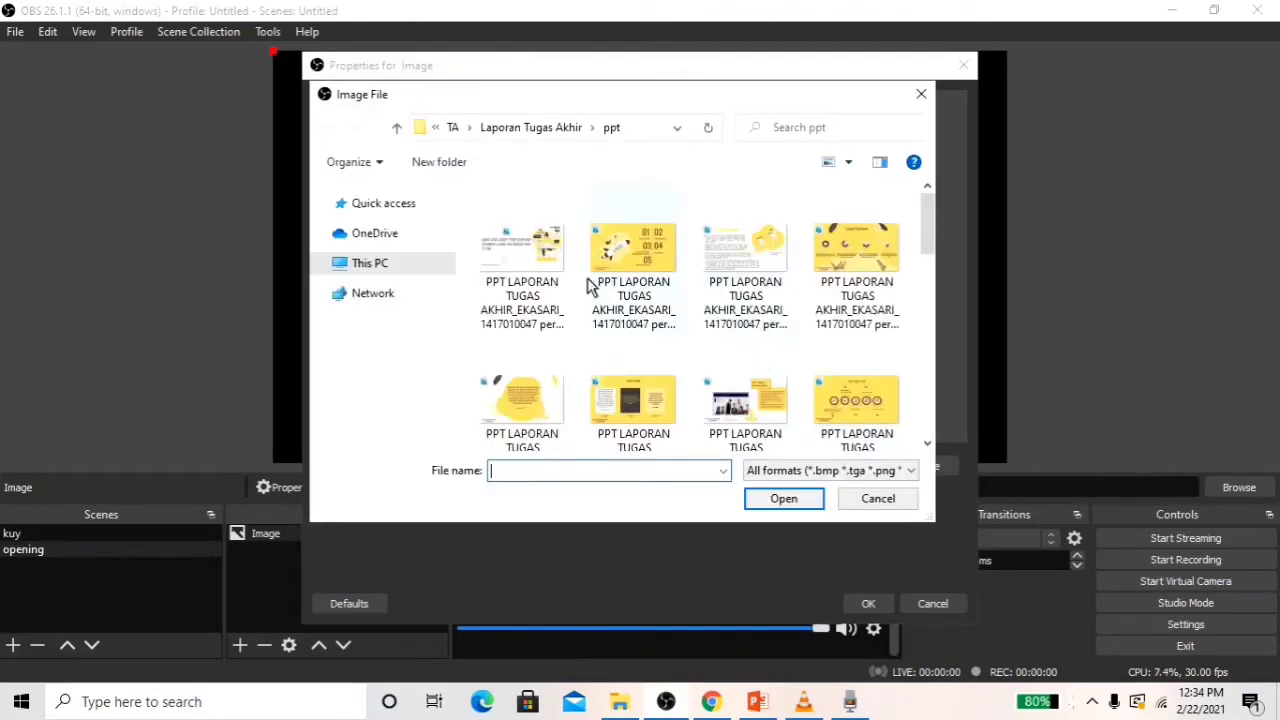
{"action": "left_click", "coordinate": [553, 268]}
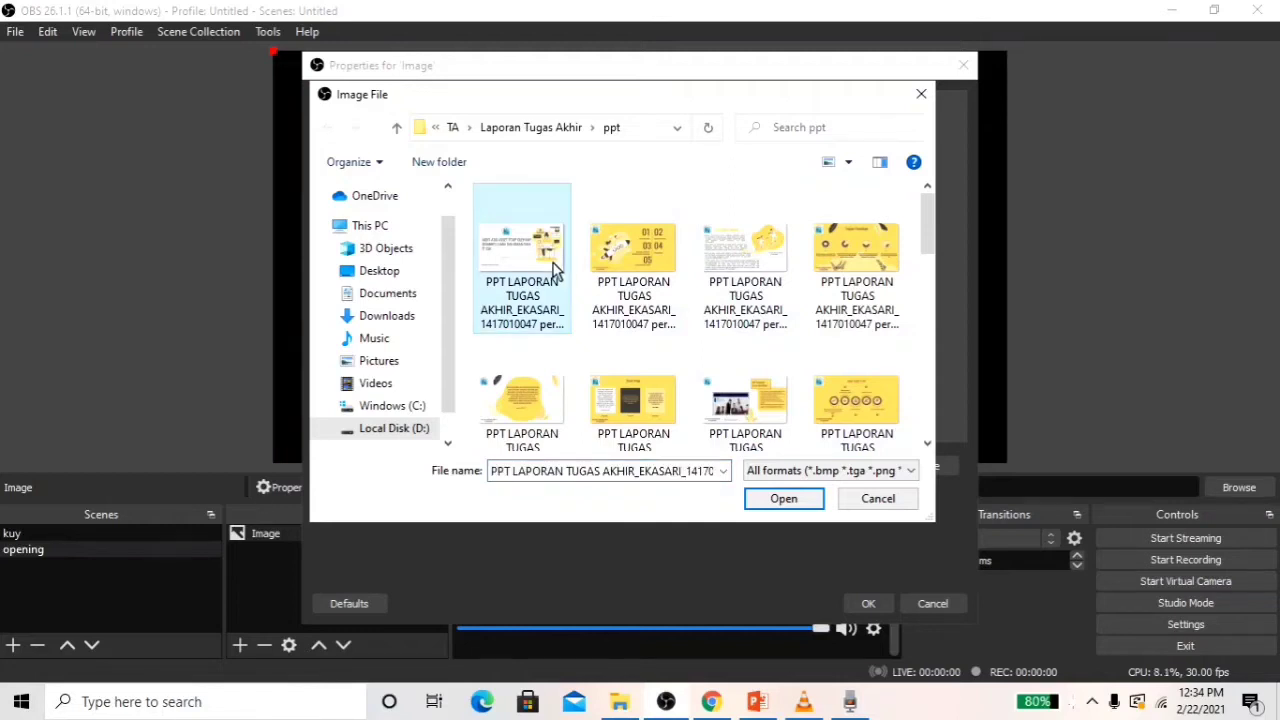
{"action": "left_click", "coordinate": [791, 498]}
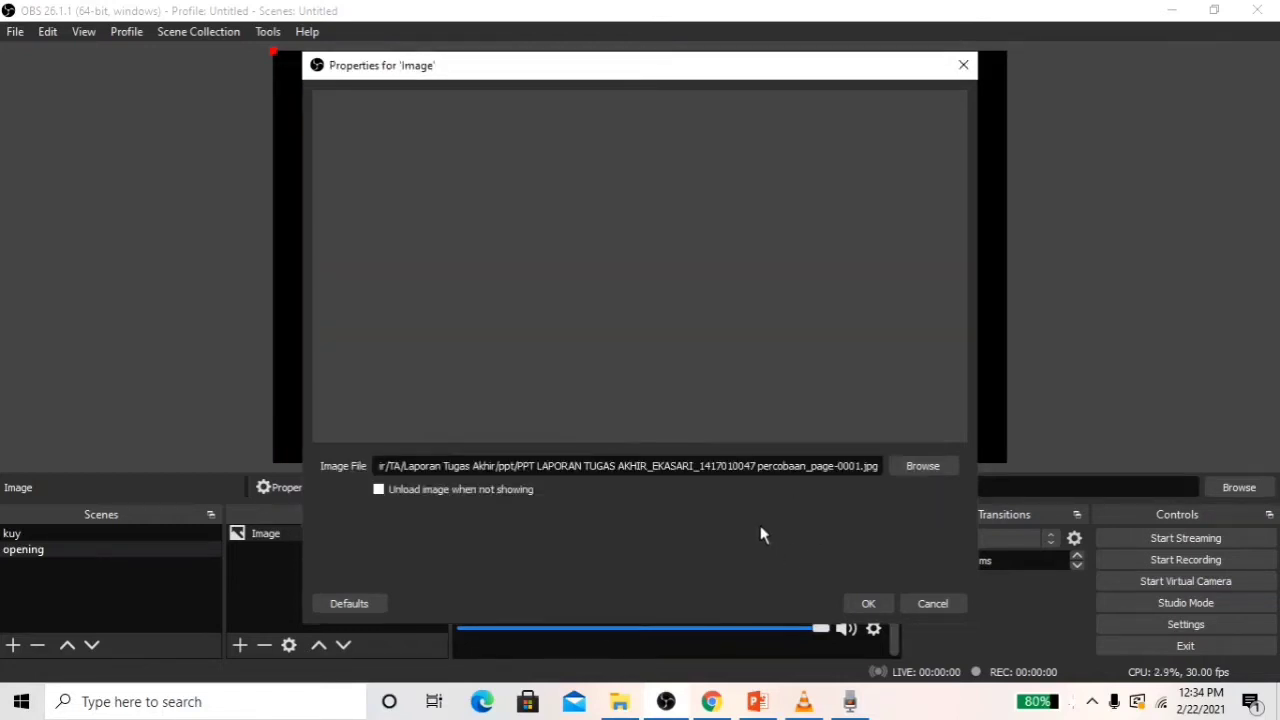
{"action": "left_click", "coordinate": [866, 604]}
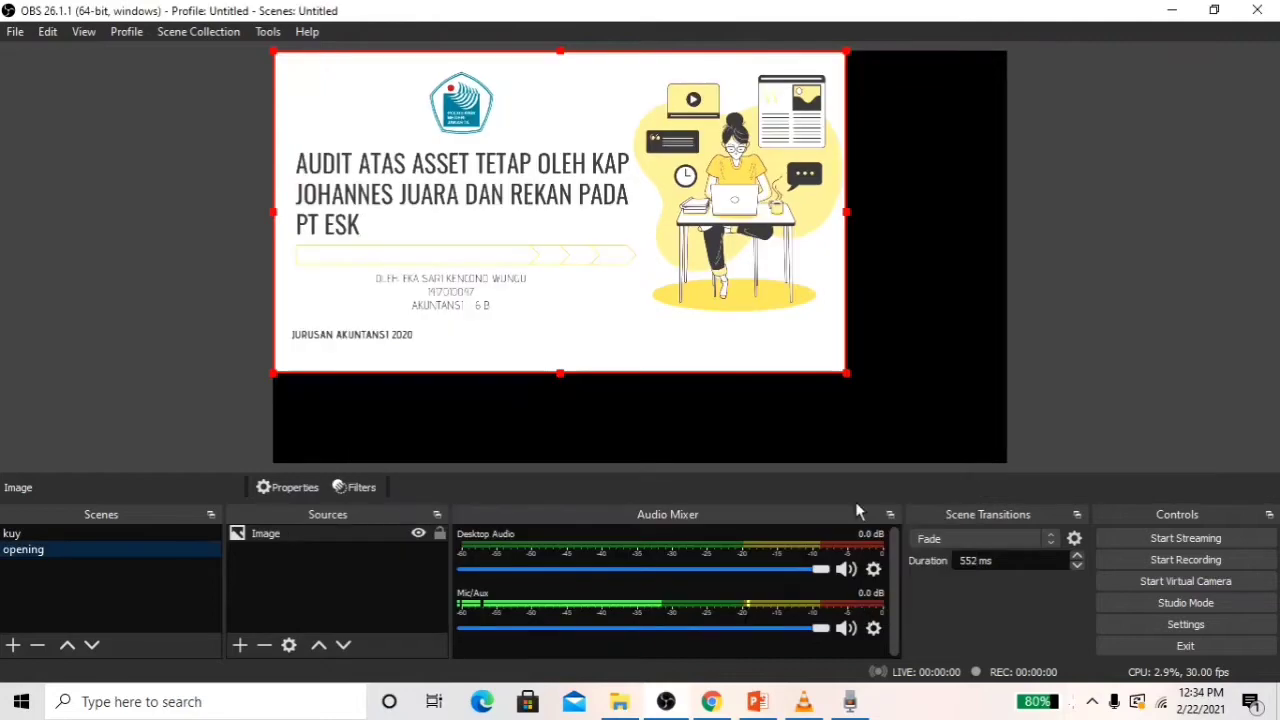
{"action": "left_click_drag", "start_coordinate": [846, 378], "coordinate": [1006, 463]}
{"action": "left_click", "coordinate": [1108, 384]}
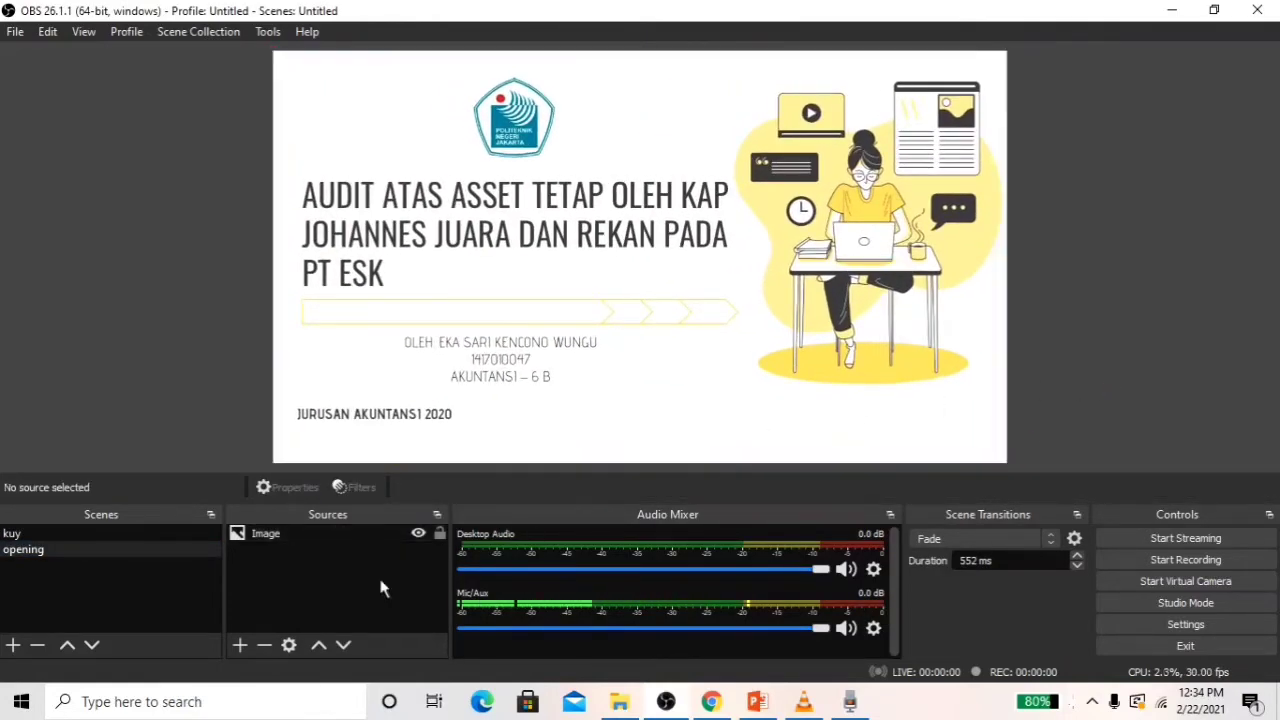
Step: Create a Video Capture Device source named "webcam" in the opening scene
{"action": "left_click", "coordinate": [250, 644]}
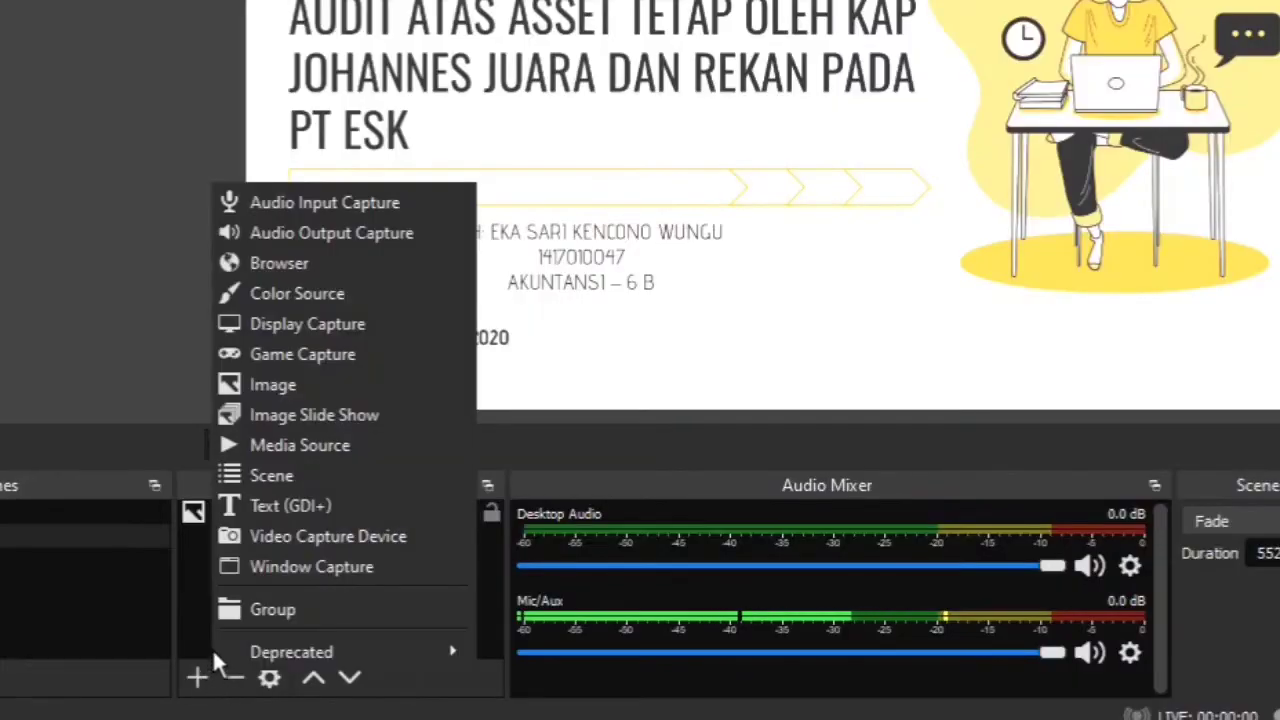
{"action": "left_click", "coordinate": [299, 531]}
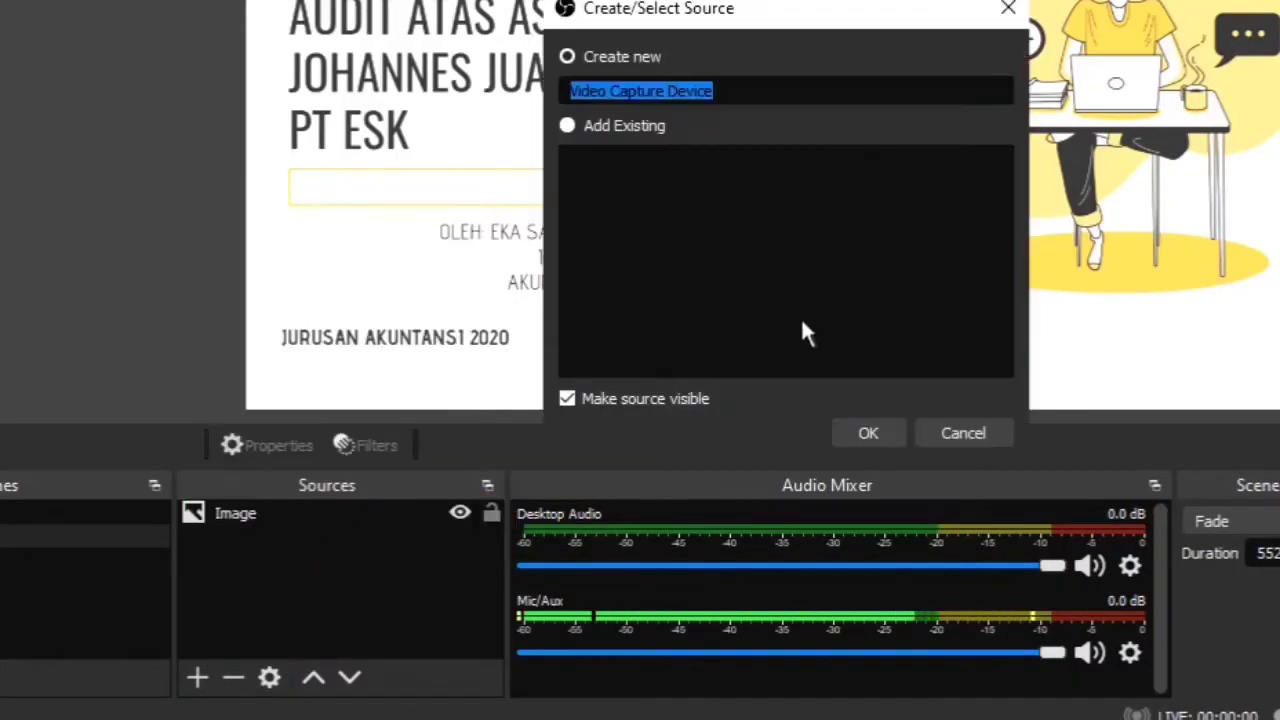
{"action": "key", "text": "BackSpace"}
{"action": "type", "text": "webcam"}
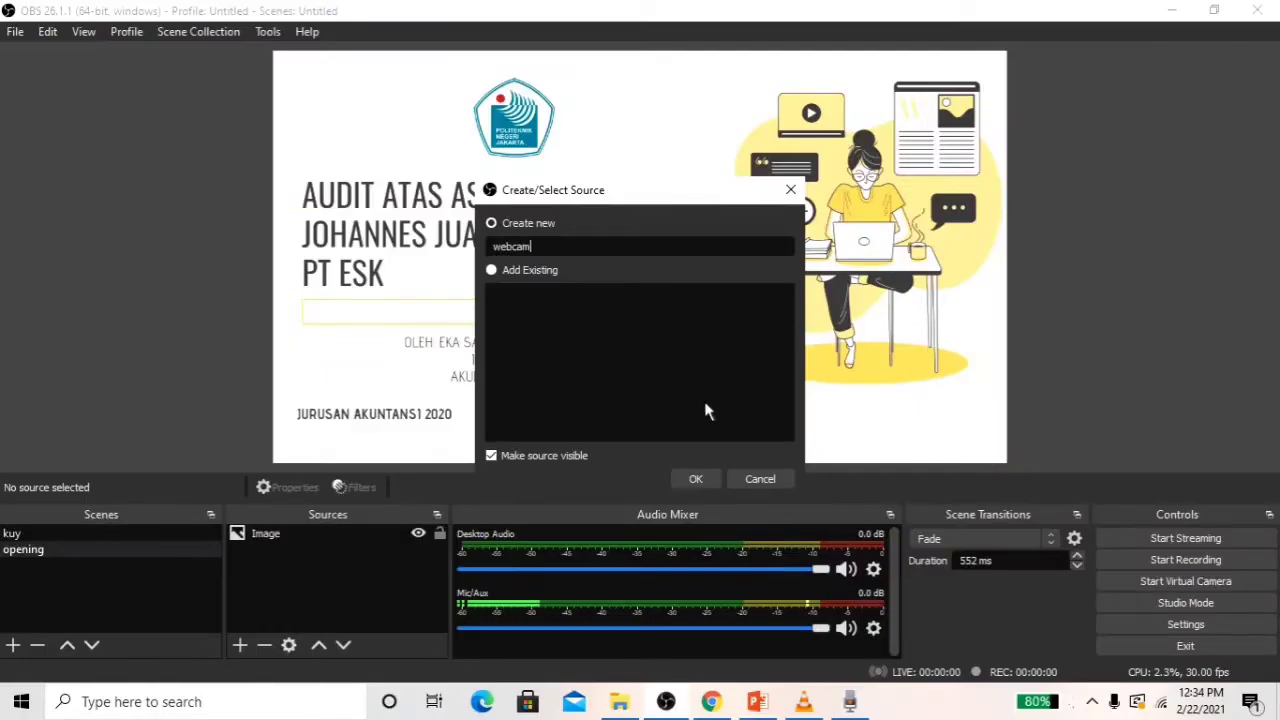
{"action": "left_click", "coordinate": [697, 481]}
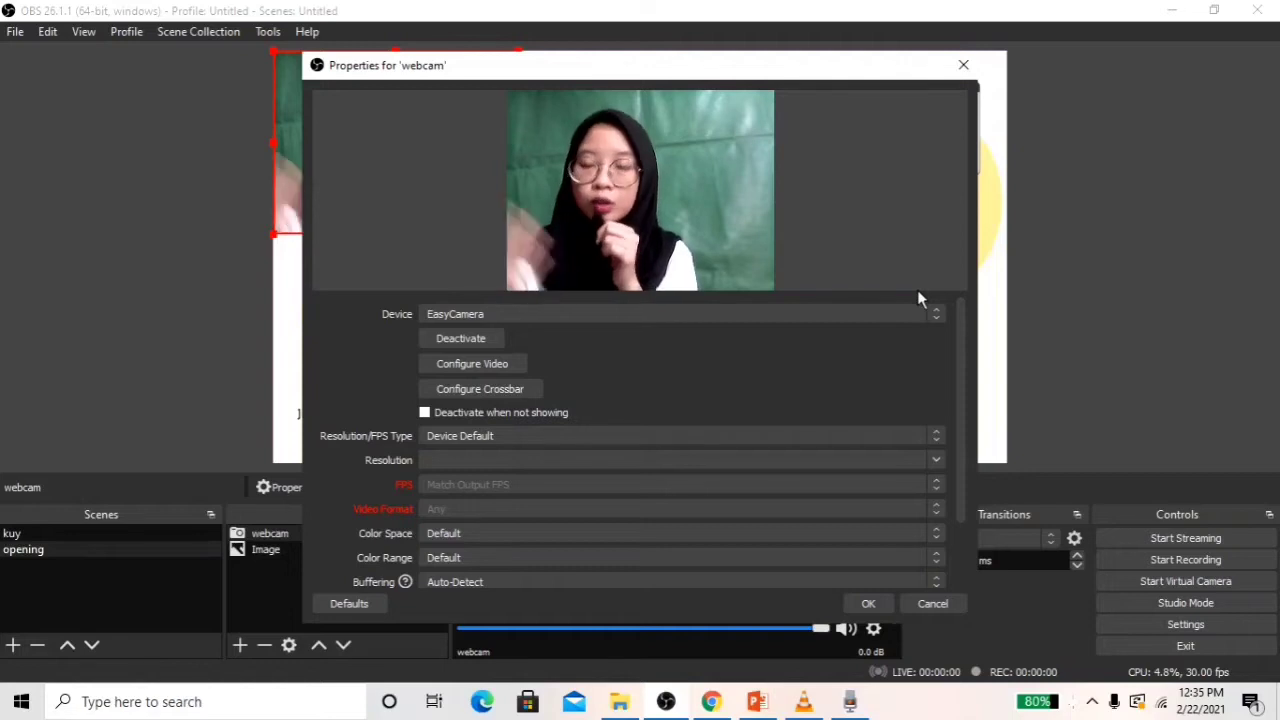
Step: Check the device choices for the webcam source, keep EasyCamera and accept the source properties
{"action": "left_click", "coordinate": [551, 313]}
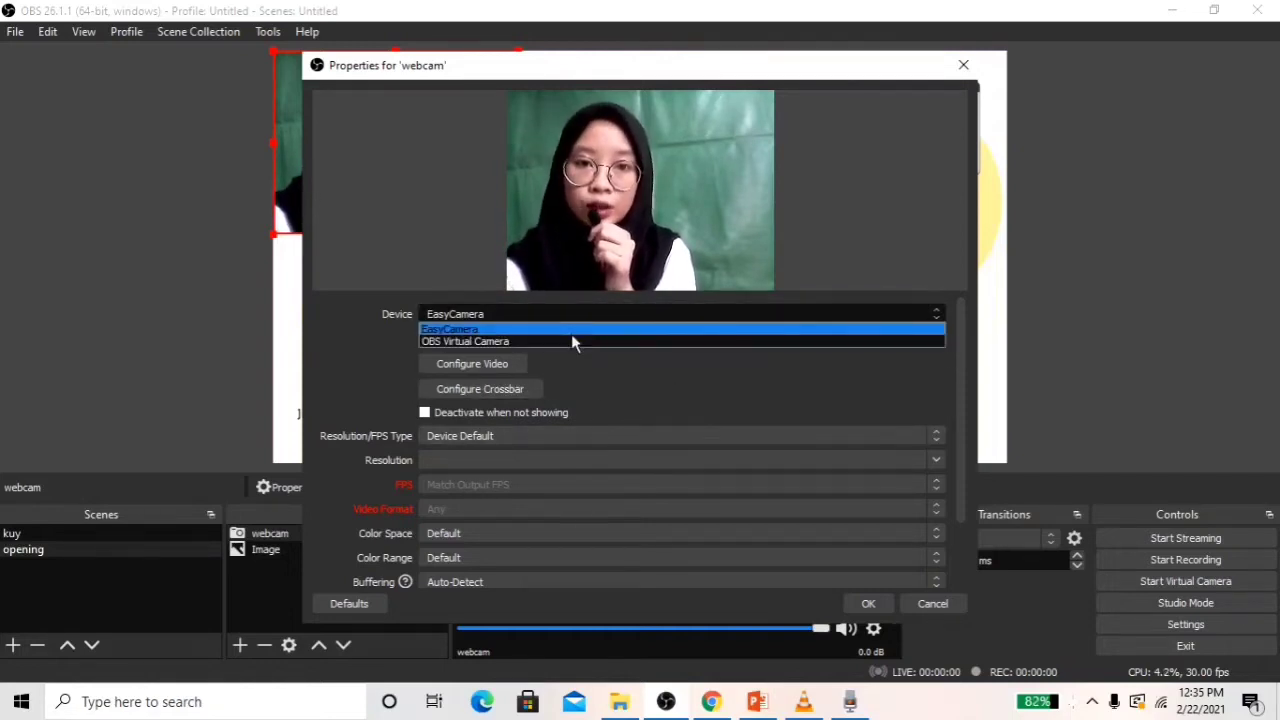
{"action": "left_click", "coordinate": [750, 378]}
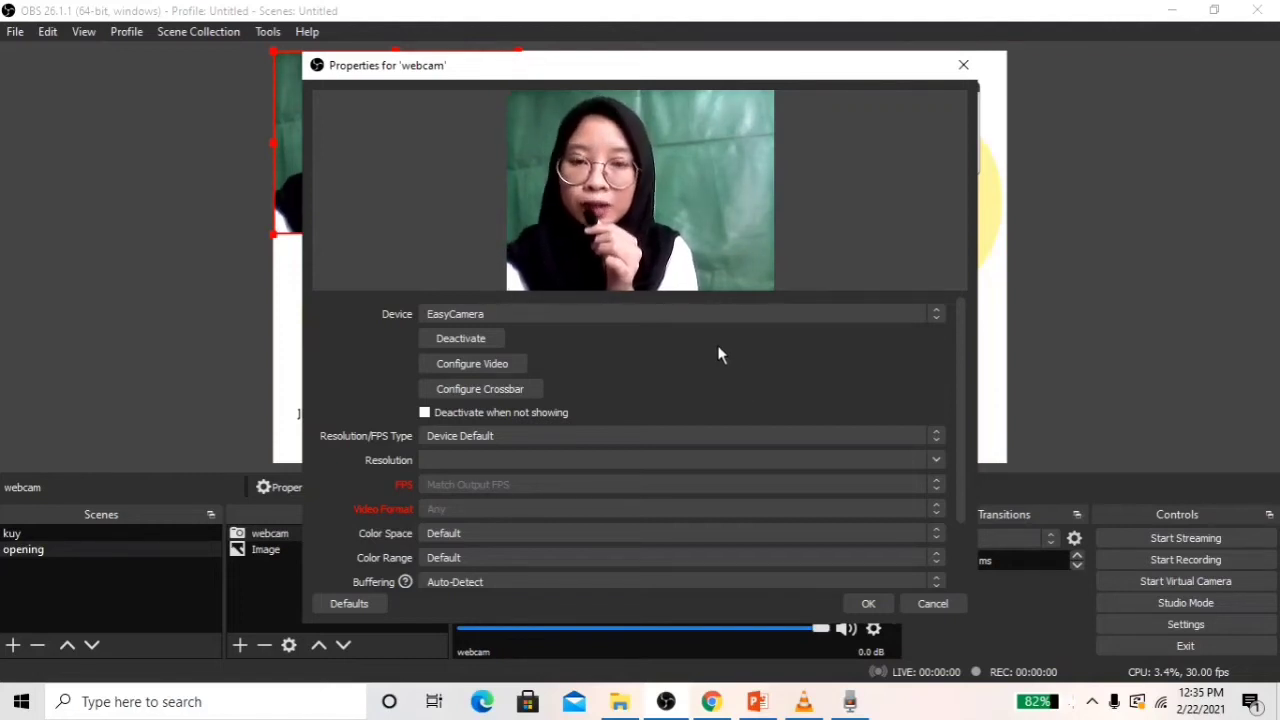
{"action": "left_click", "coordinate": [705, 314]}
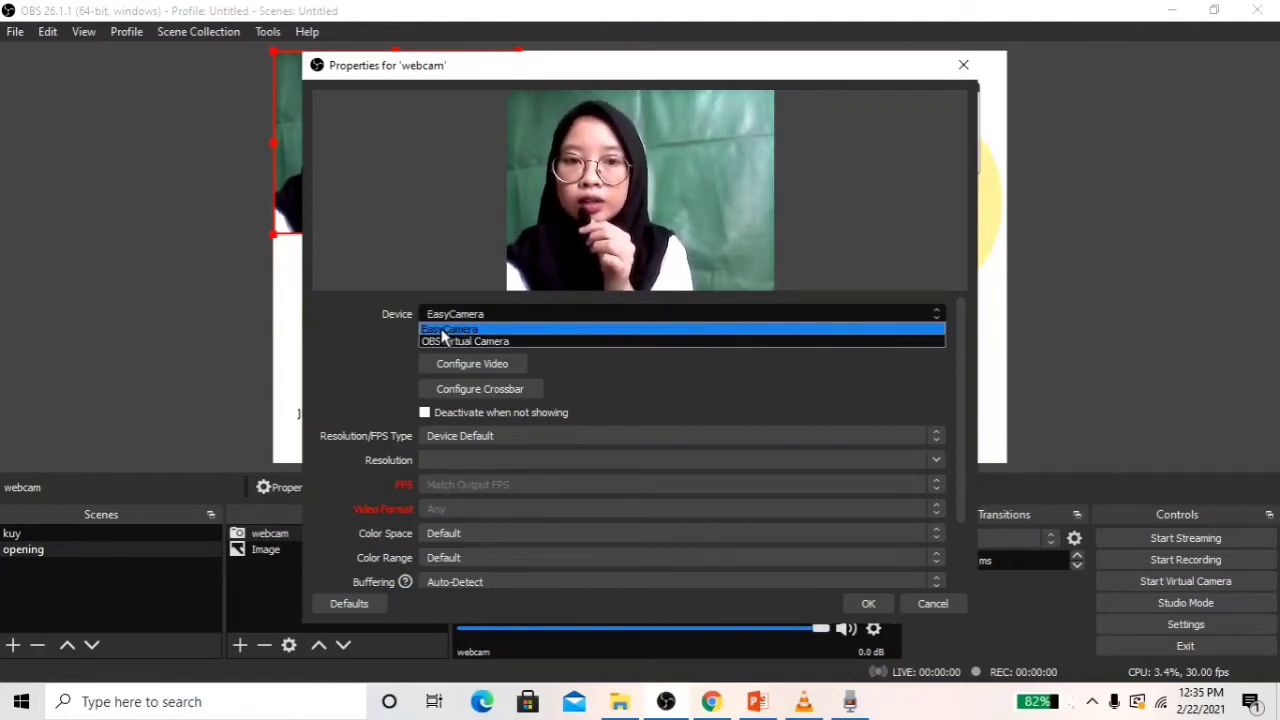
{"action": "left_click", "coordinate": [695, 395]}
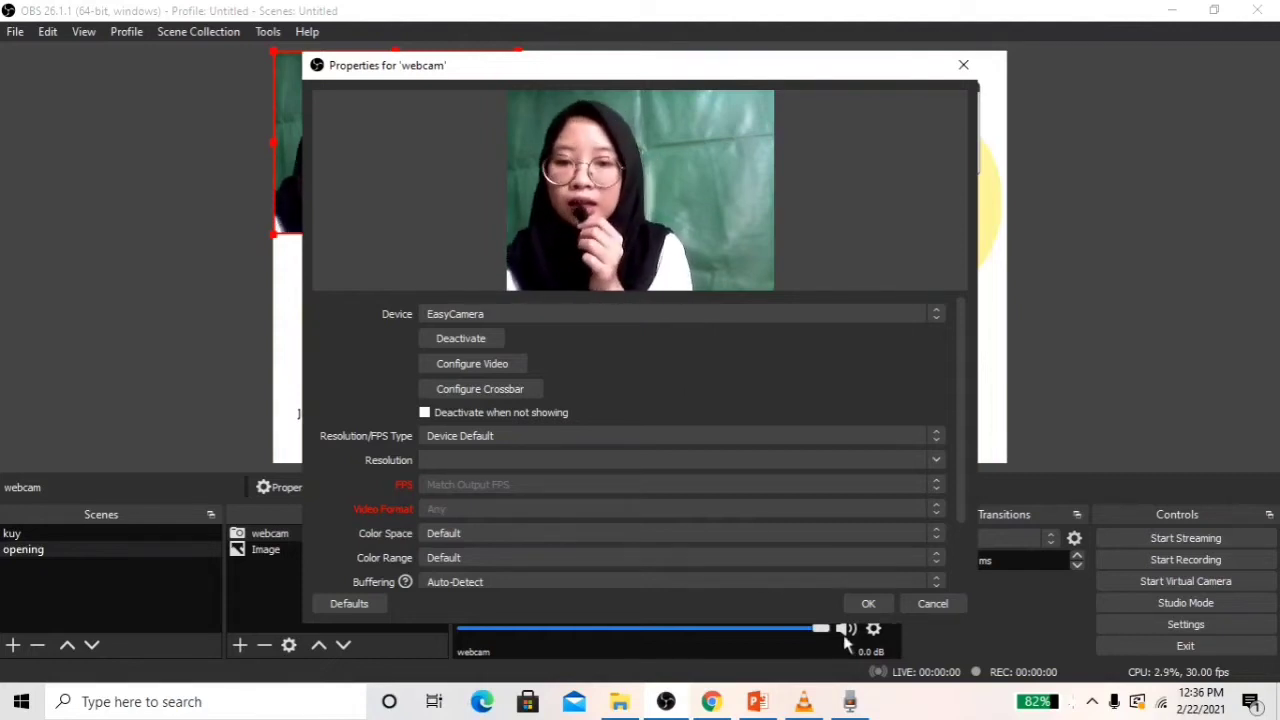
{"action": "left_click", "coordinate": [870, 603]}
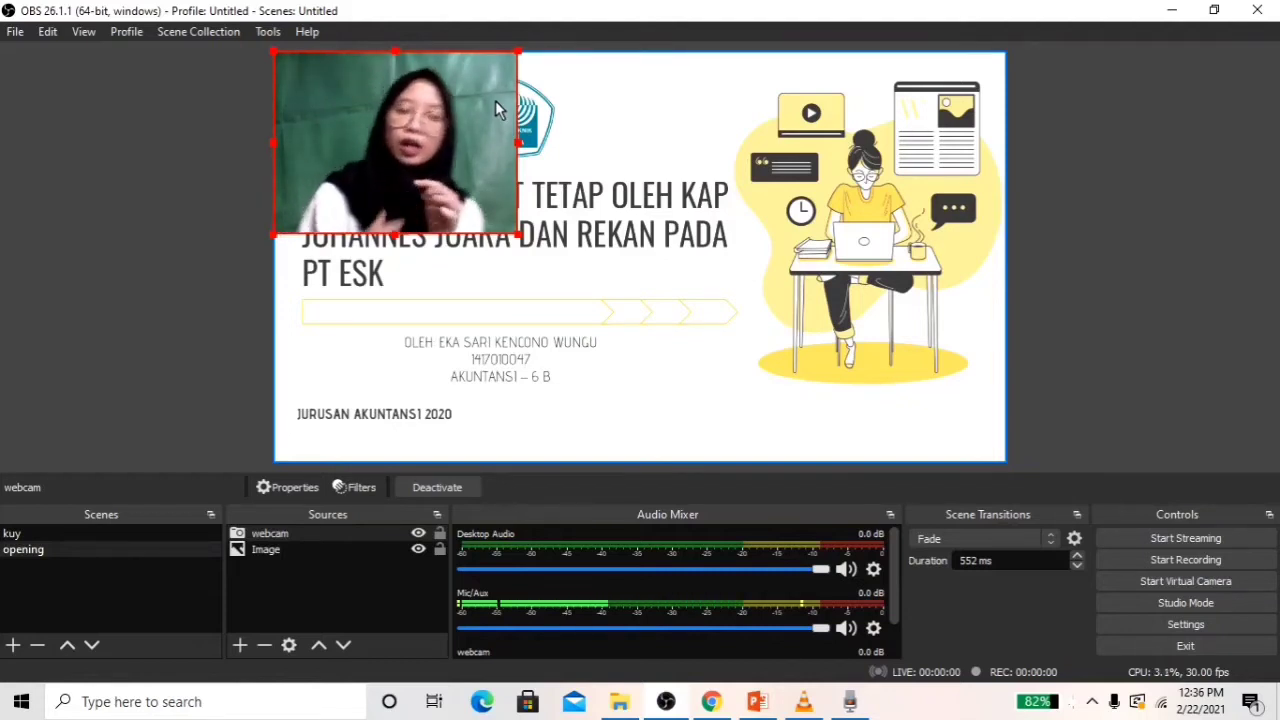
Step: Add a Chroma Key effect filter to the webcam source and set its similarity to 492
{"action": "left_click", "coordinate": [358, 487]}
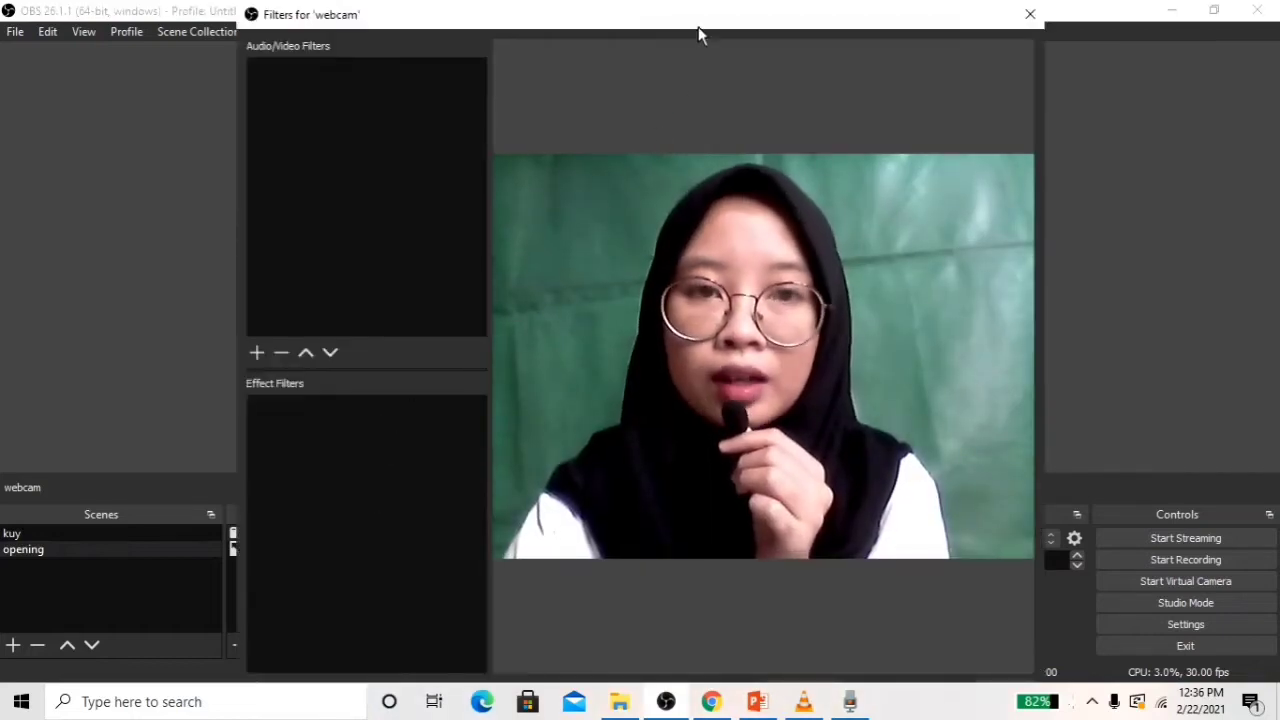
{"action": "left_click_drag", "start_coordinate": [700, 9], "coordinate": [686, 36]}
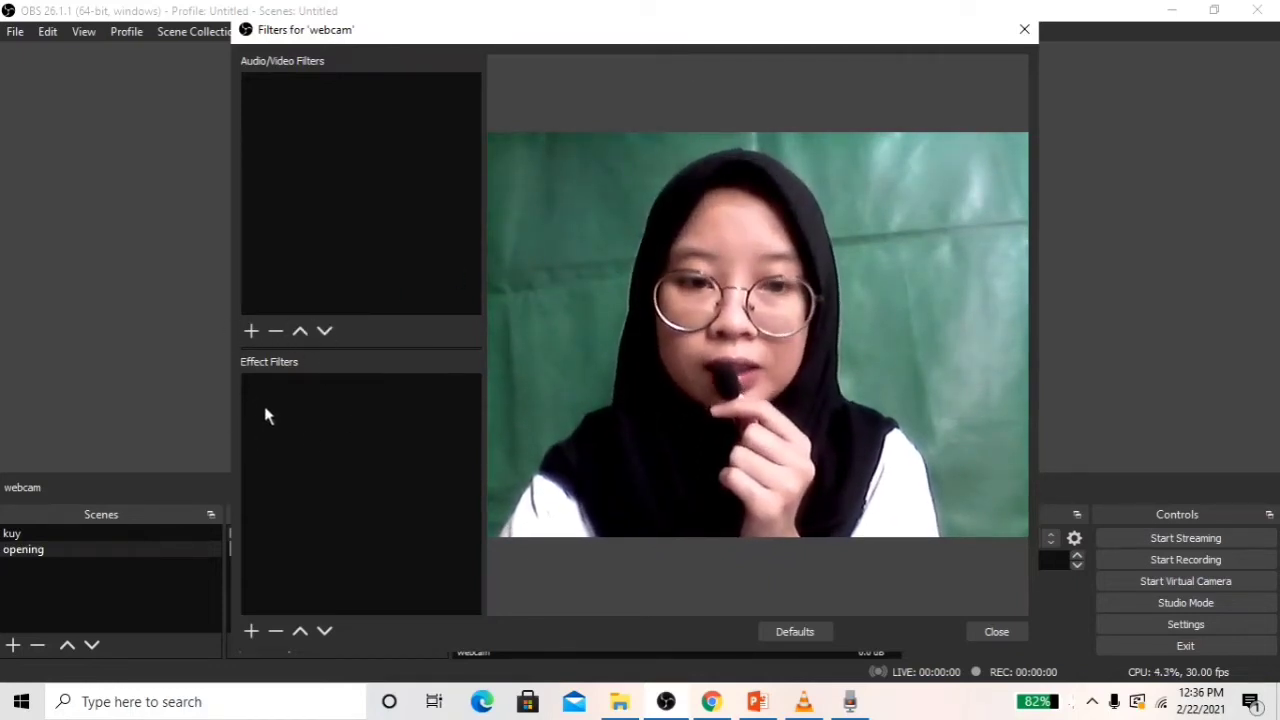
{"action": "left_click", "coordinate": [250, 631]}
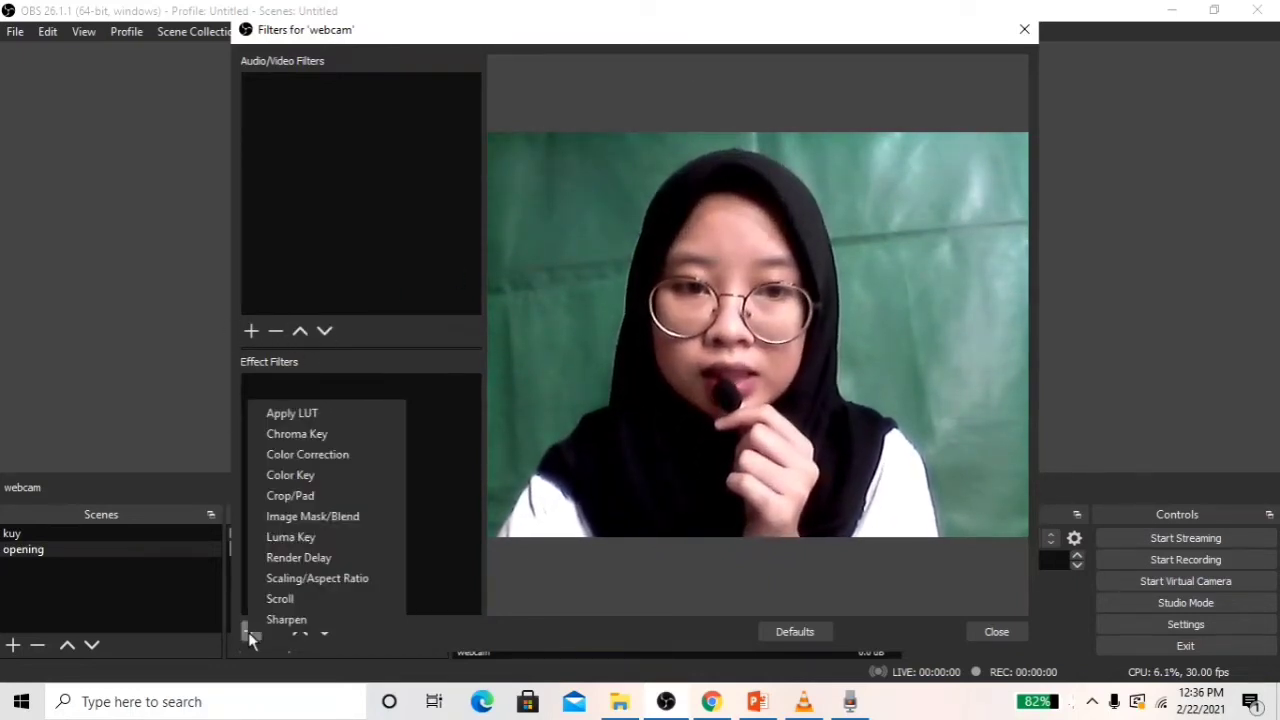
{"action": "left_click", "coordinate": [351, 436]}
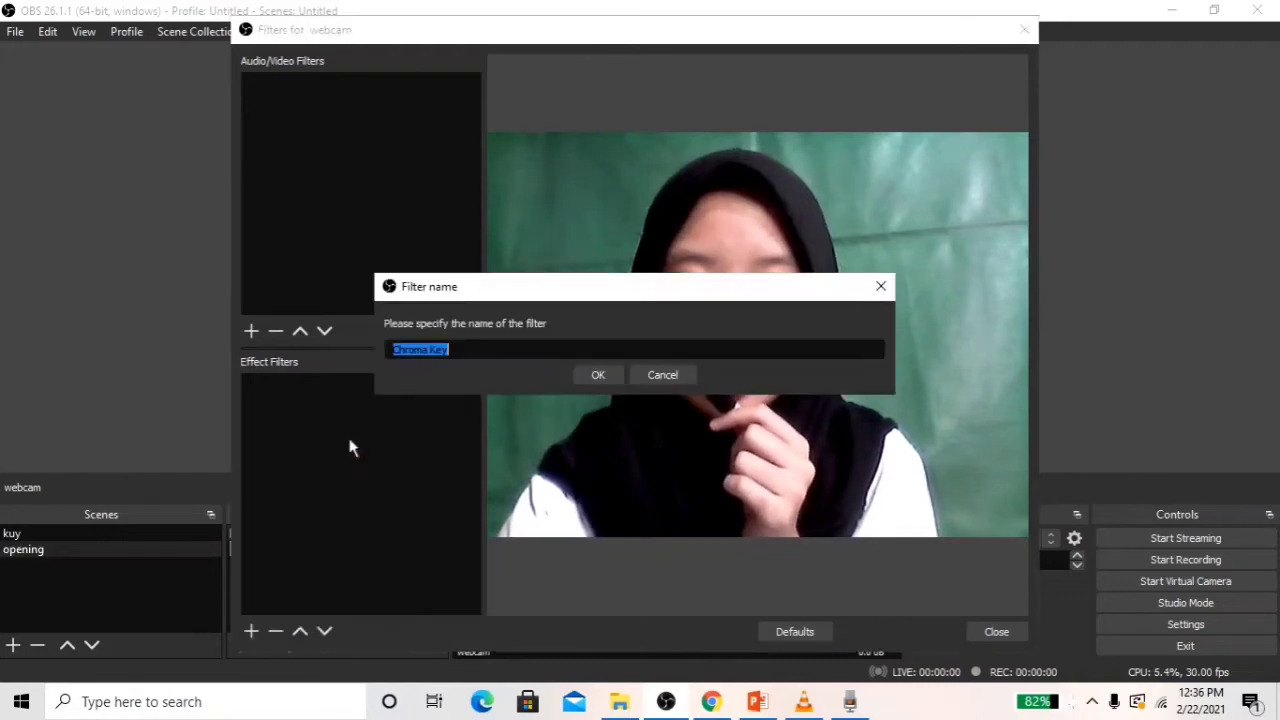
{"action": "left_click", "coordinate": [592, 377]}
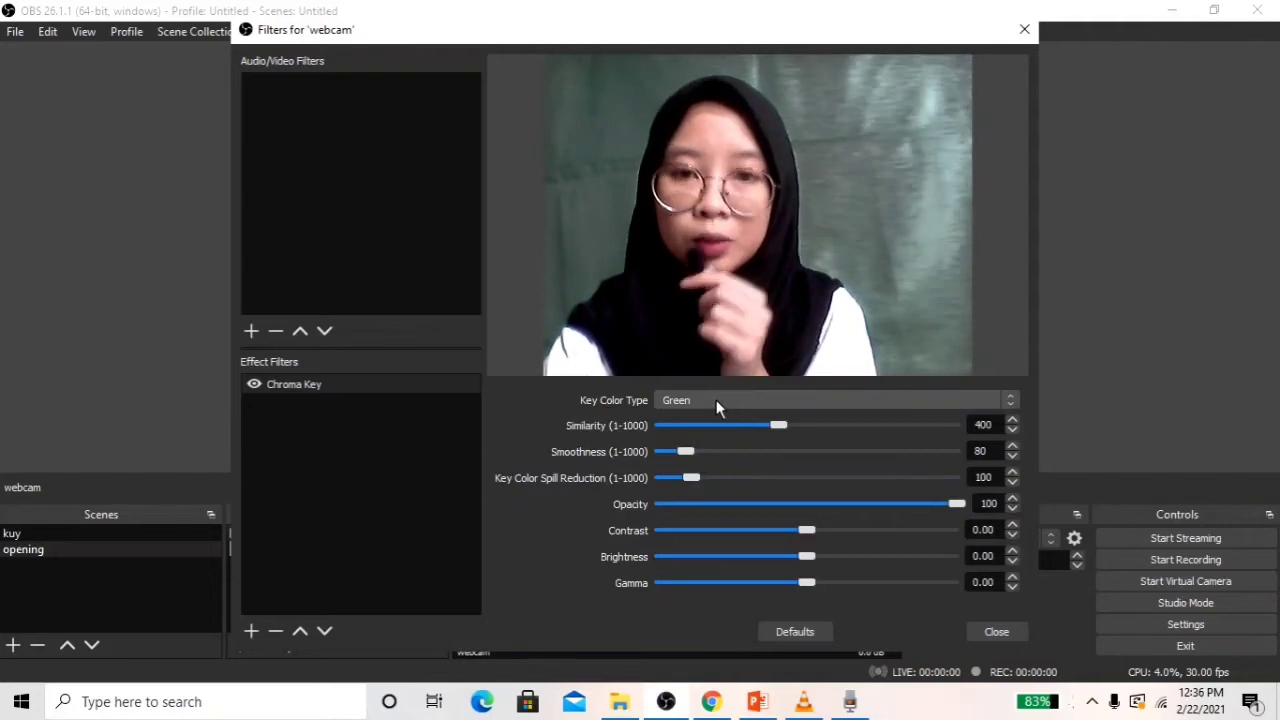
{"action": "left_click_drag", "start_coordinate": [783, 421], "coordinate": [809, 429]}
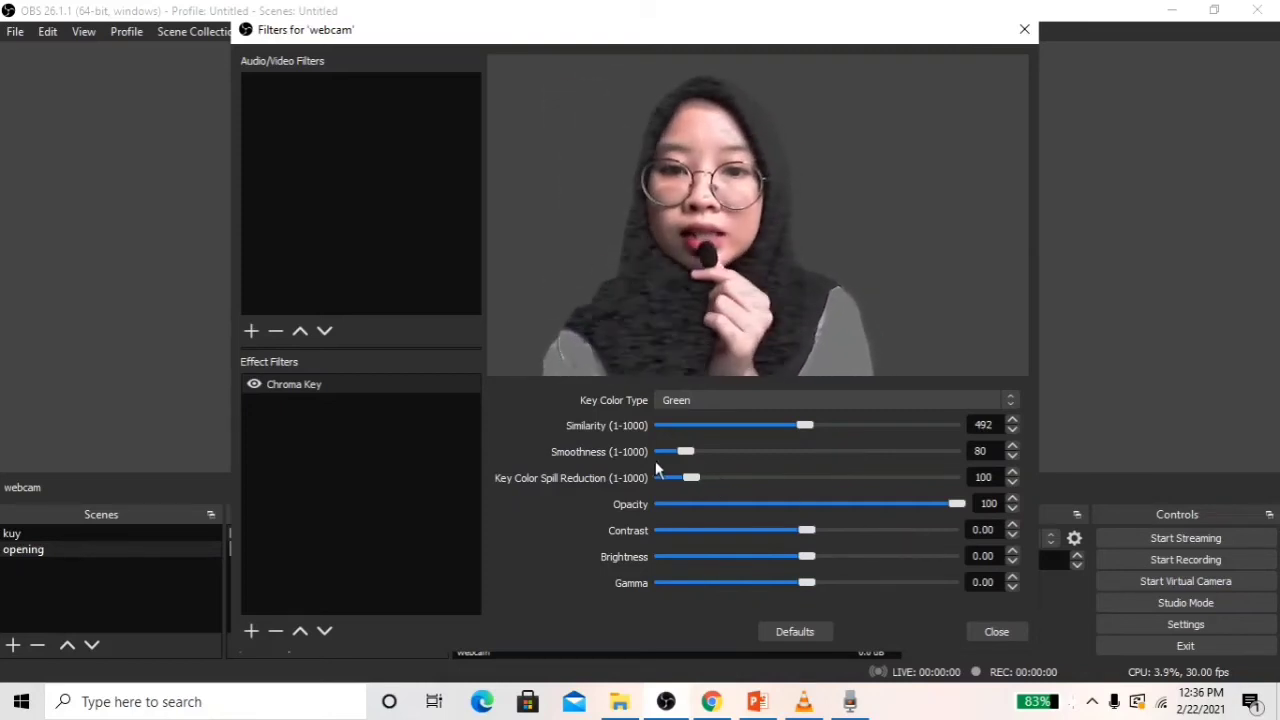
Step: Set the webcam's Chroma Key smoothness to 1 and similarity to 502, and close the filter settings
{"action": "left_click_drag", "start_coordinate": [679, 454], "coordinate": [663, 453]}
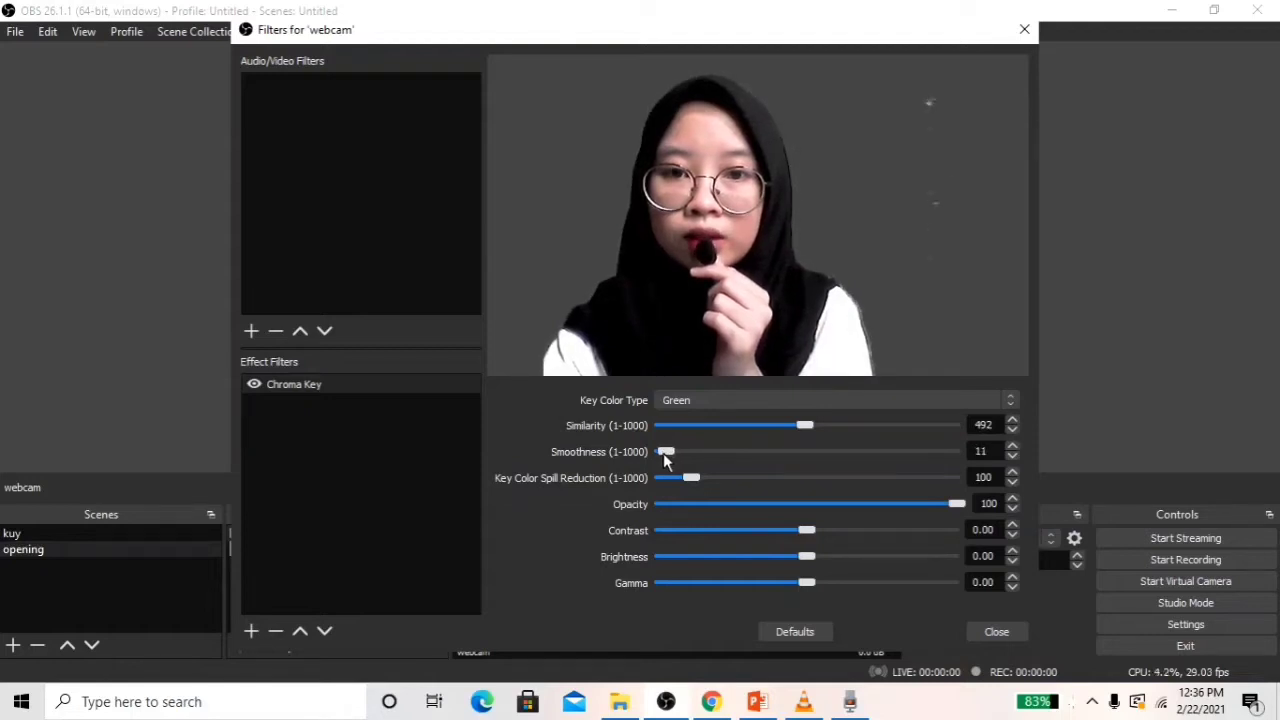
{"action": "left_click_drag", "start_coordinate": [812, 422], "coordinate": [815, 429]}
{"action": "left_click_drag", "start_coordinate": [665, 450], "coordinate": [654, 449]}
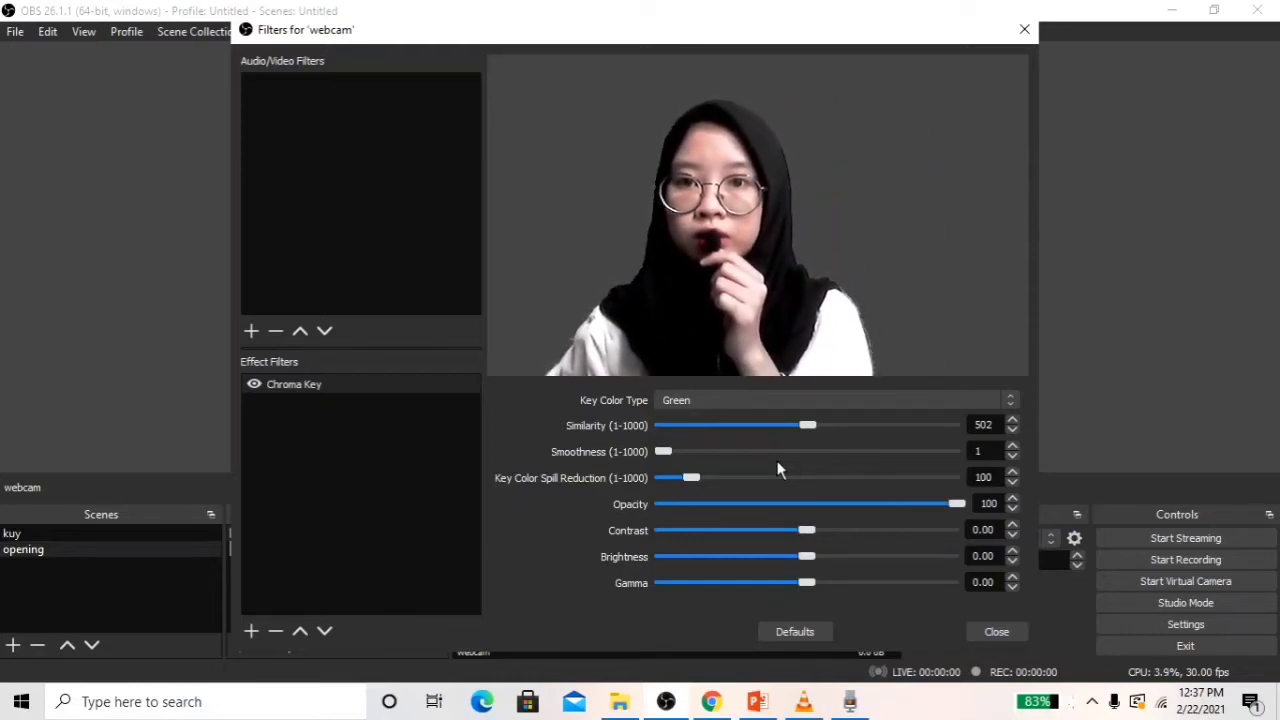
{"action": "left_click", "coordinate": [996, 631]}
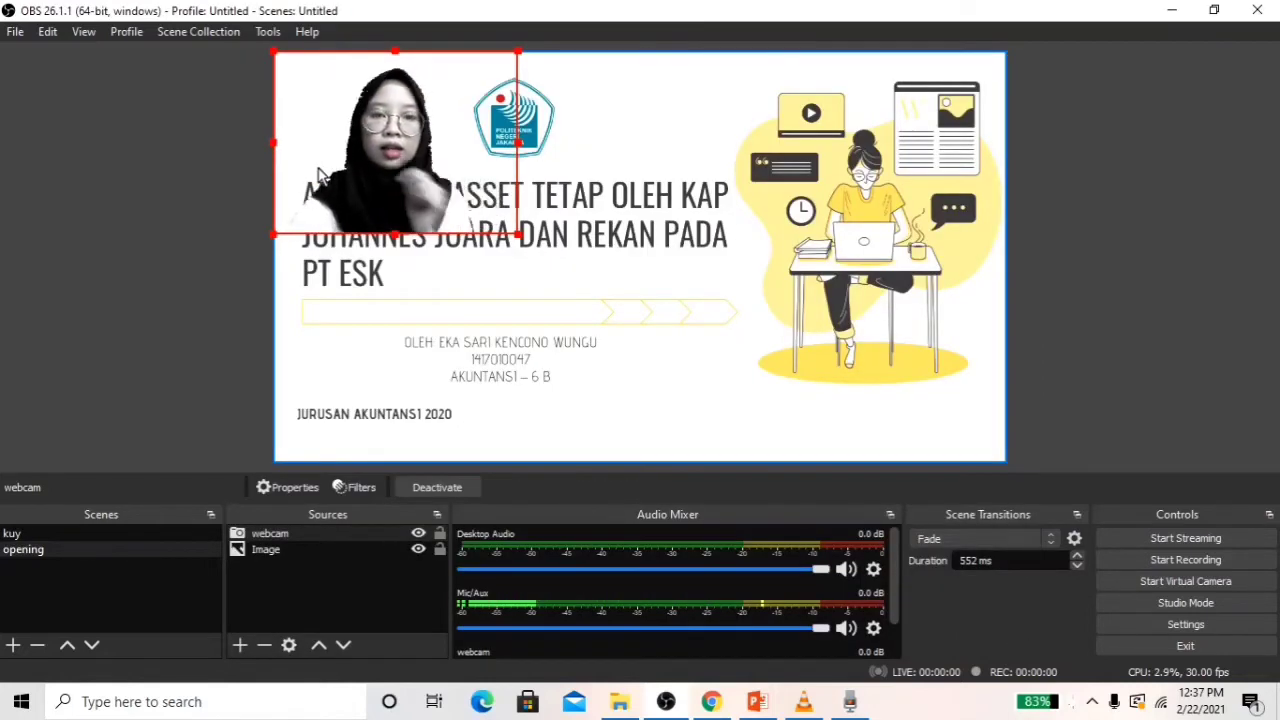
Step: Move the webcam to the lower-right corner of the opening slide and add a new scene named "presentasi"
{"action": "left_click_drag", "start_coordinate": [404, 168], "coordinate": [885, 393]}
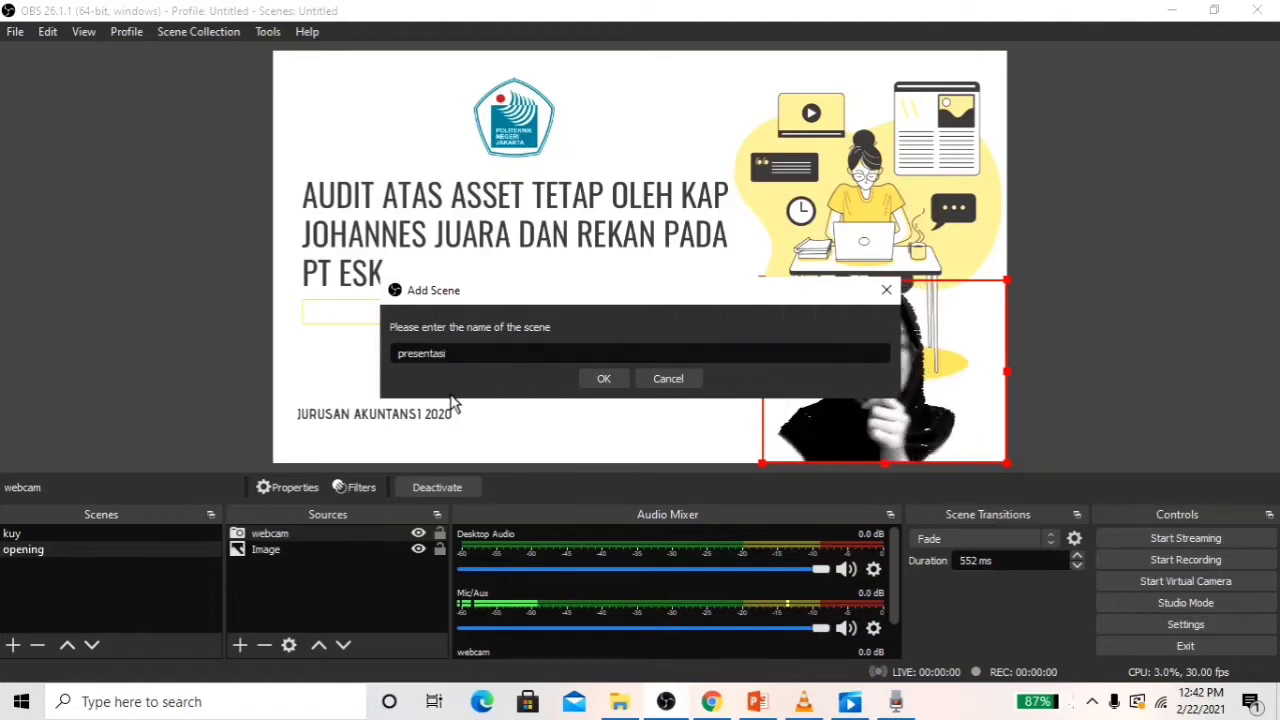
{"action": "left_click", "coordinate": [602, 379]}
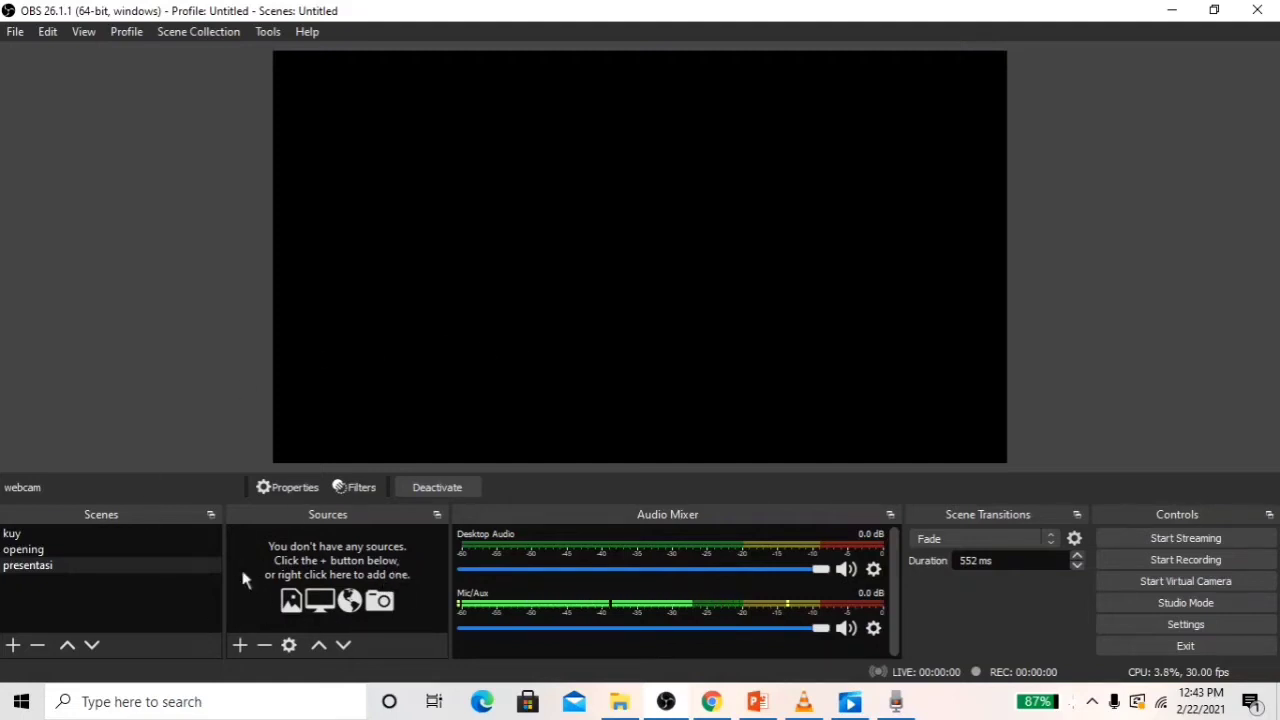
{"action": "left_click", "coordinate": [240, 648]}
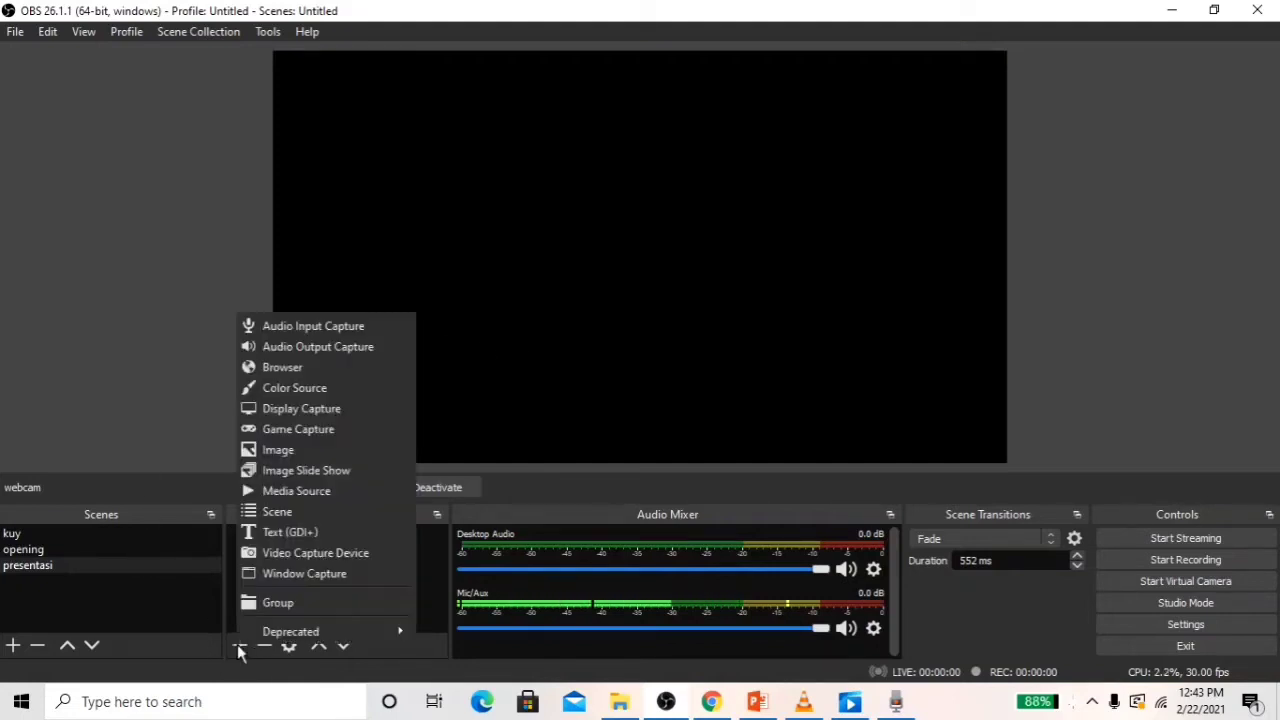
{"action": "left_click", "coordinate": [238, 646]}
{"action": "left_click", "coordinate": [238, 646]}
{"action": "left_click", "coordinate": [147, 323]}
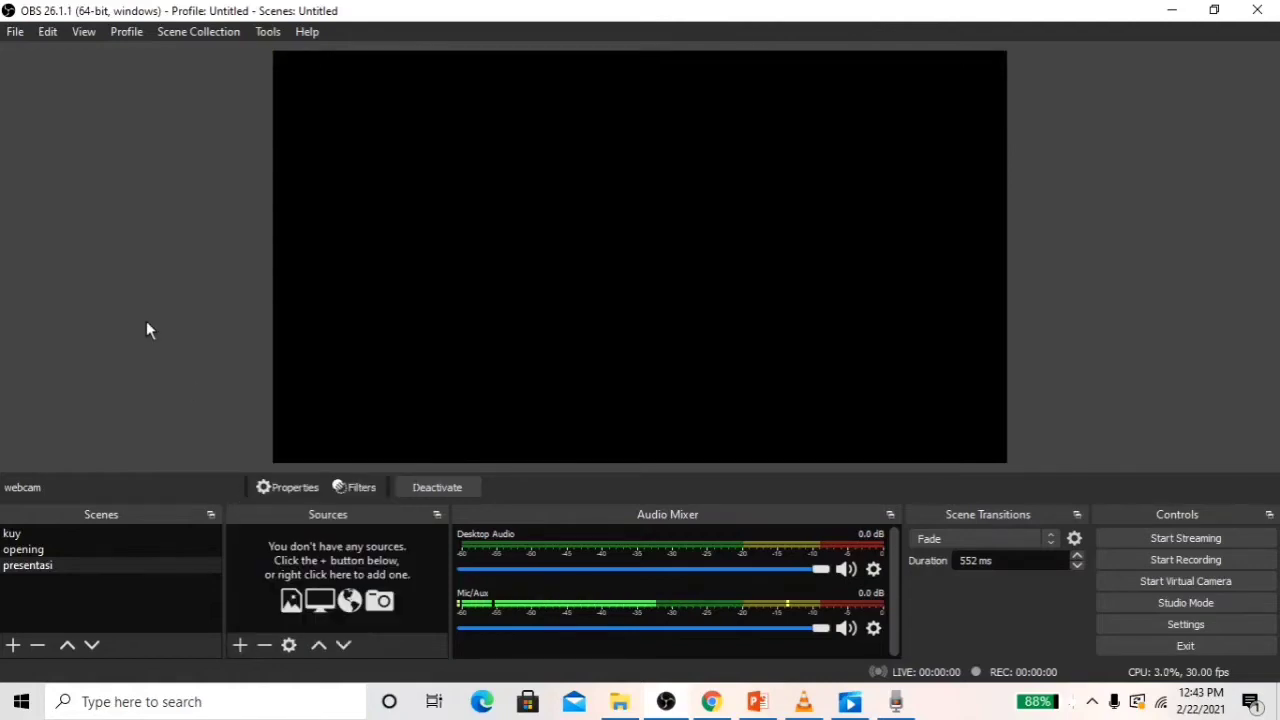
Step: Switch to PowerPoint to check that the presentation is open, and return to OBS
{"action": "left_click", "coordinate": [762, 700]}
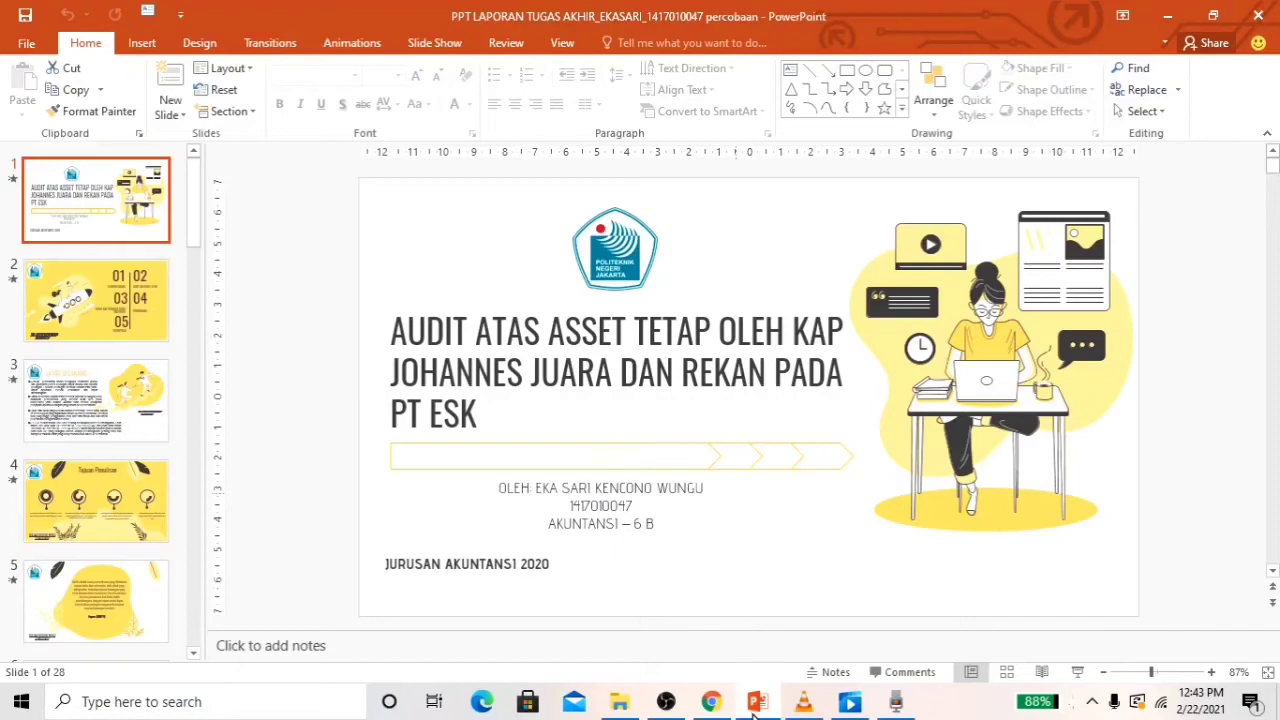
{"action": "mouse_move", "coordinate": [754, 700]}
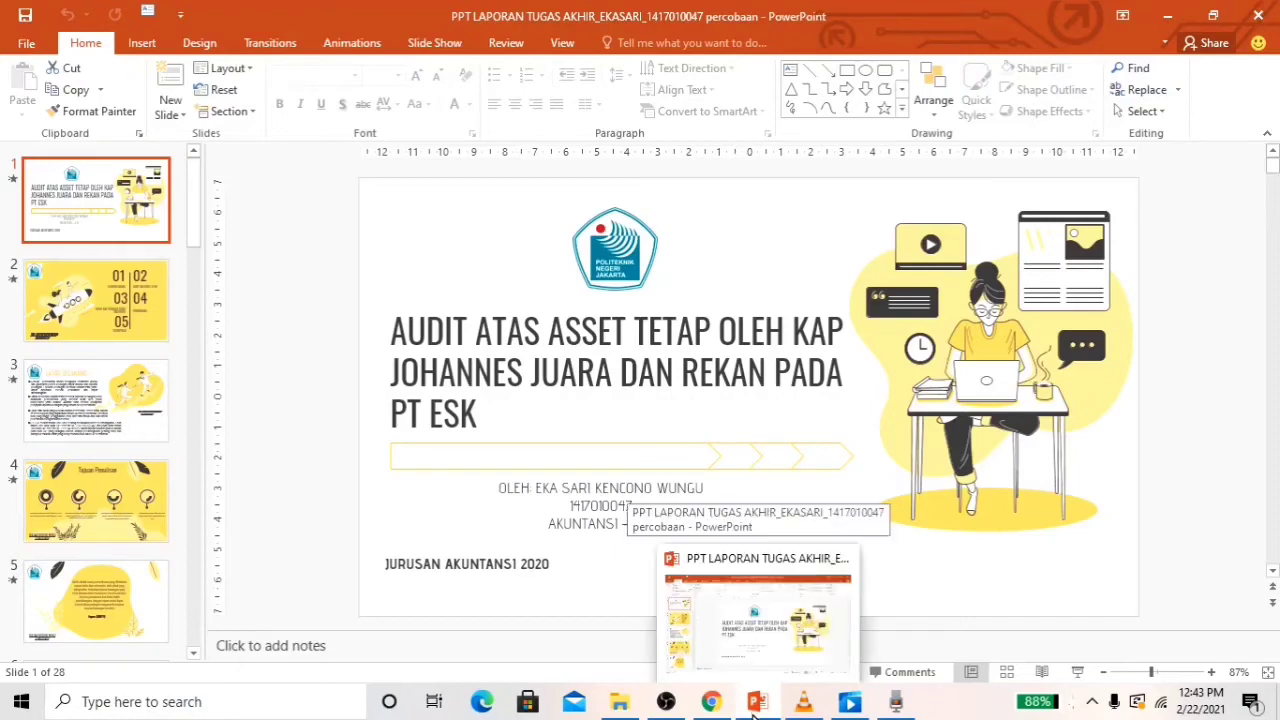
{"action": "left_click", "coordinate": [754, 706]}
Step: Create a Window Capture source named "ppt ta" in the presentasi scene
{"action": "left_click", "coordinate": [240, 645]}
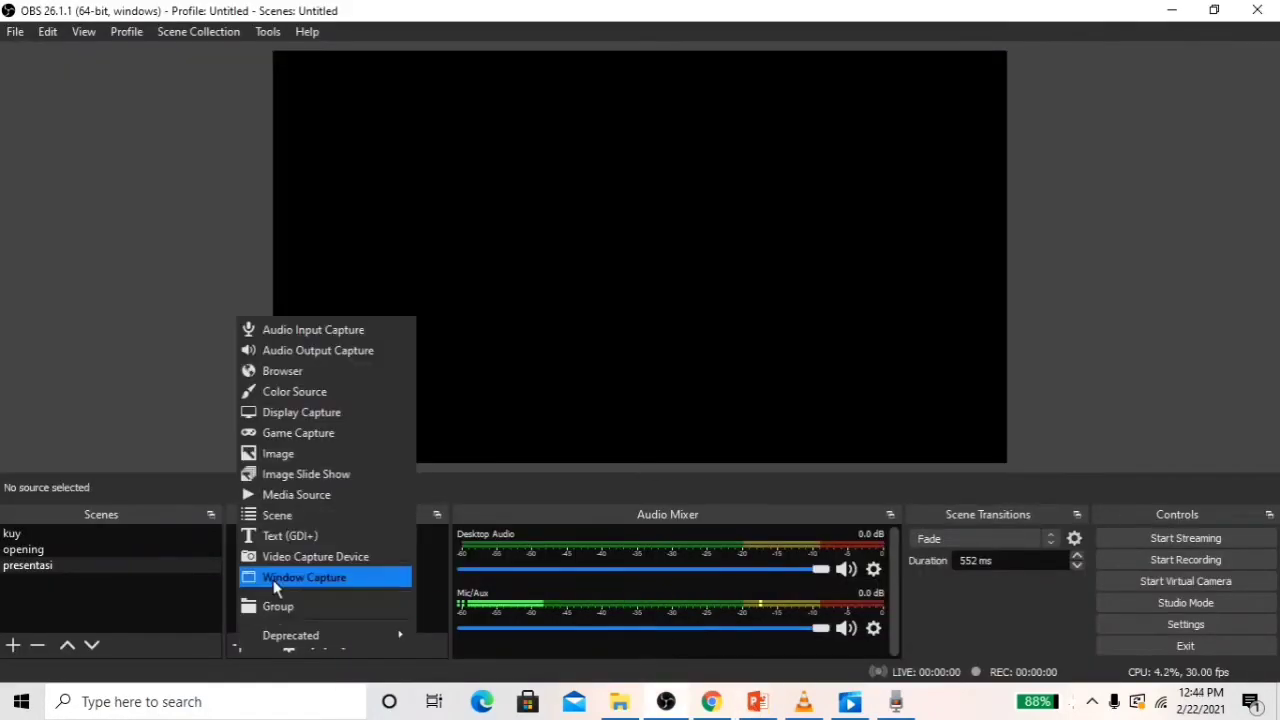
{"action": "left_click", "coordinate": [278, 575]}
{"action": "type", "text": "p"}
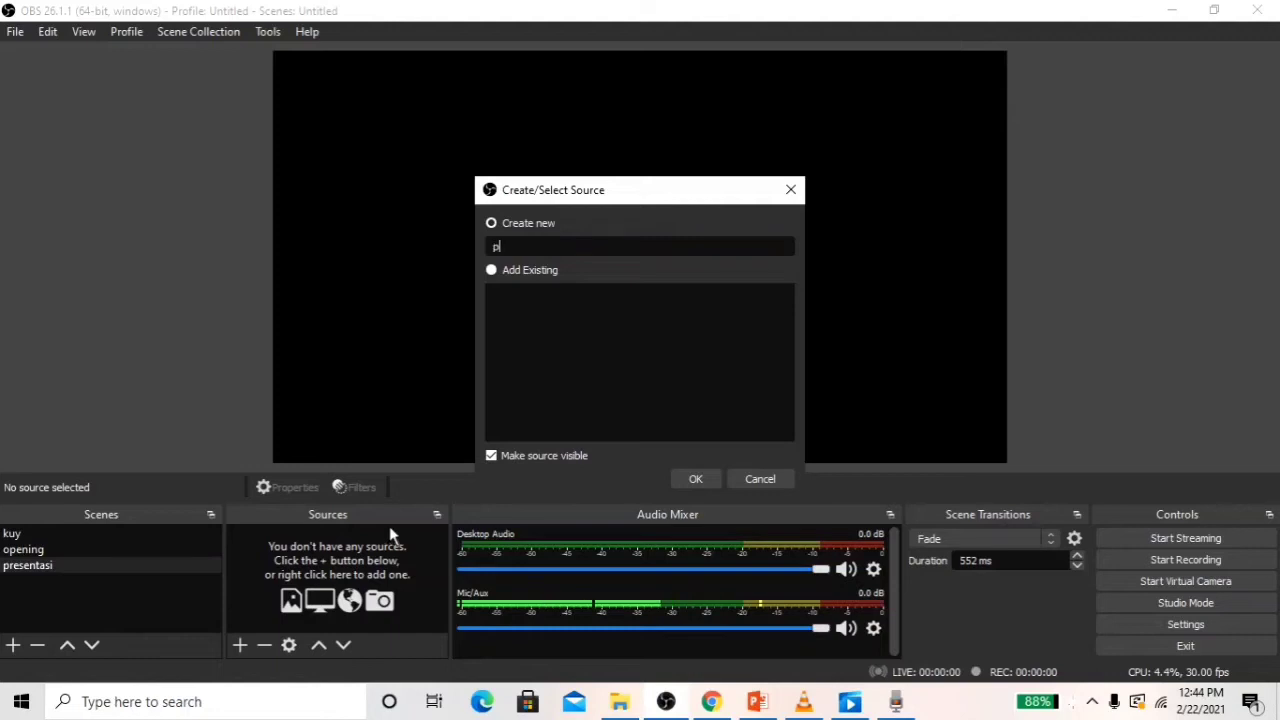
{"action": "type", "text": "pt ta"}
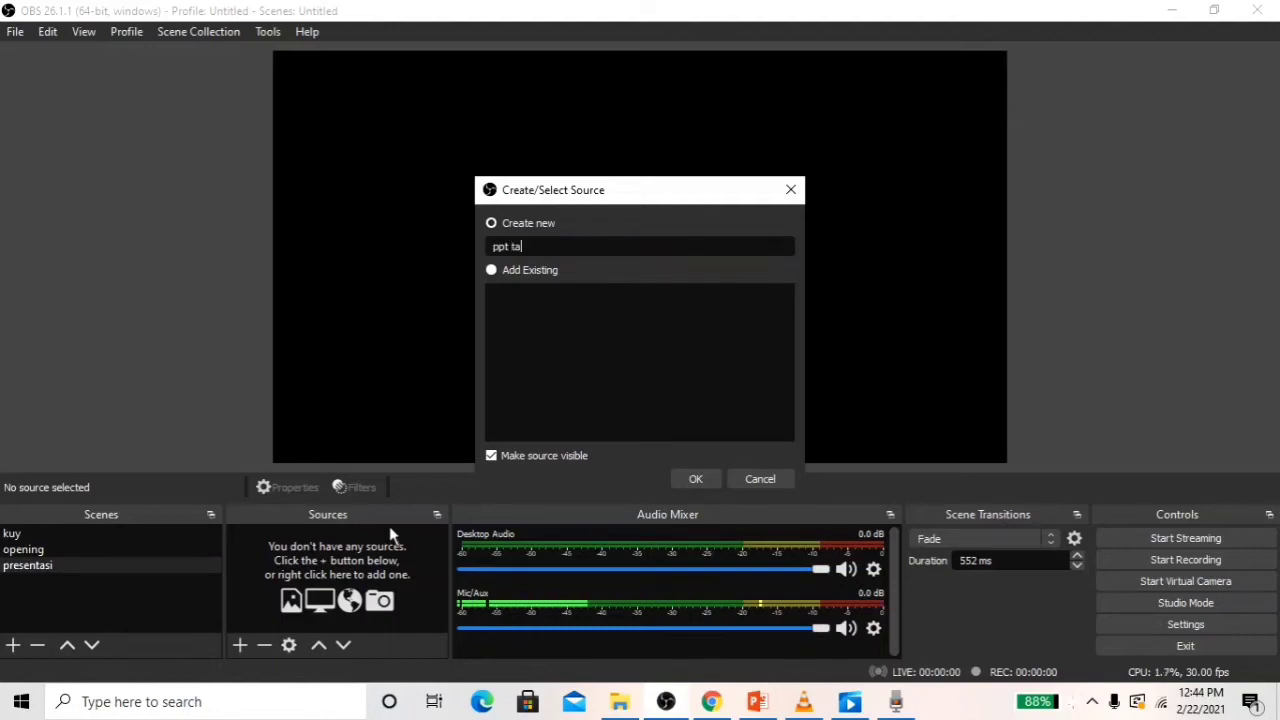
{"action": "left_click", "coordinate": [700, 479]}
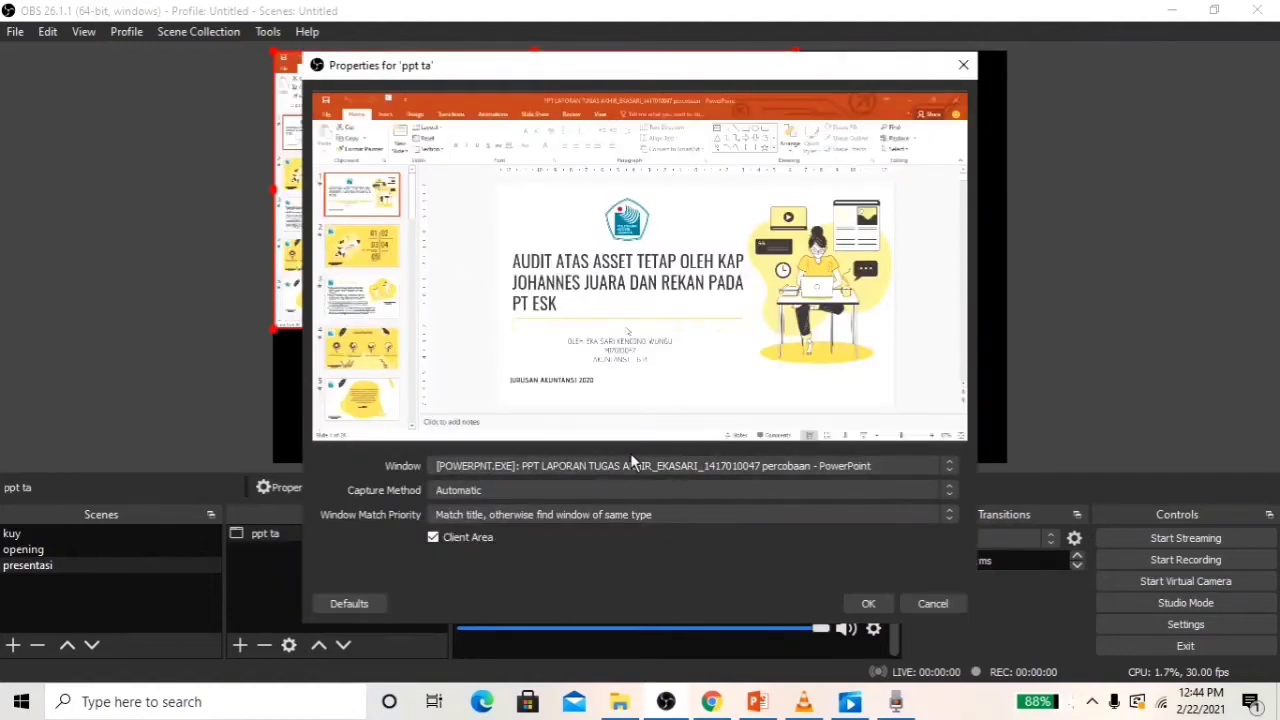
Step: Check the window choices for the ppt ta source and keep the PowerPoint presentation as the captured window
{"action": "left_click", "coordinate": [635, 463]}
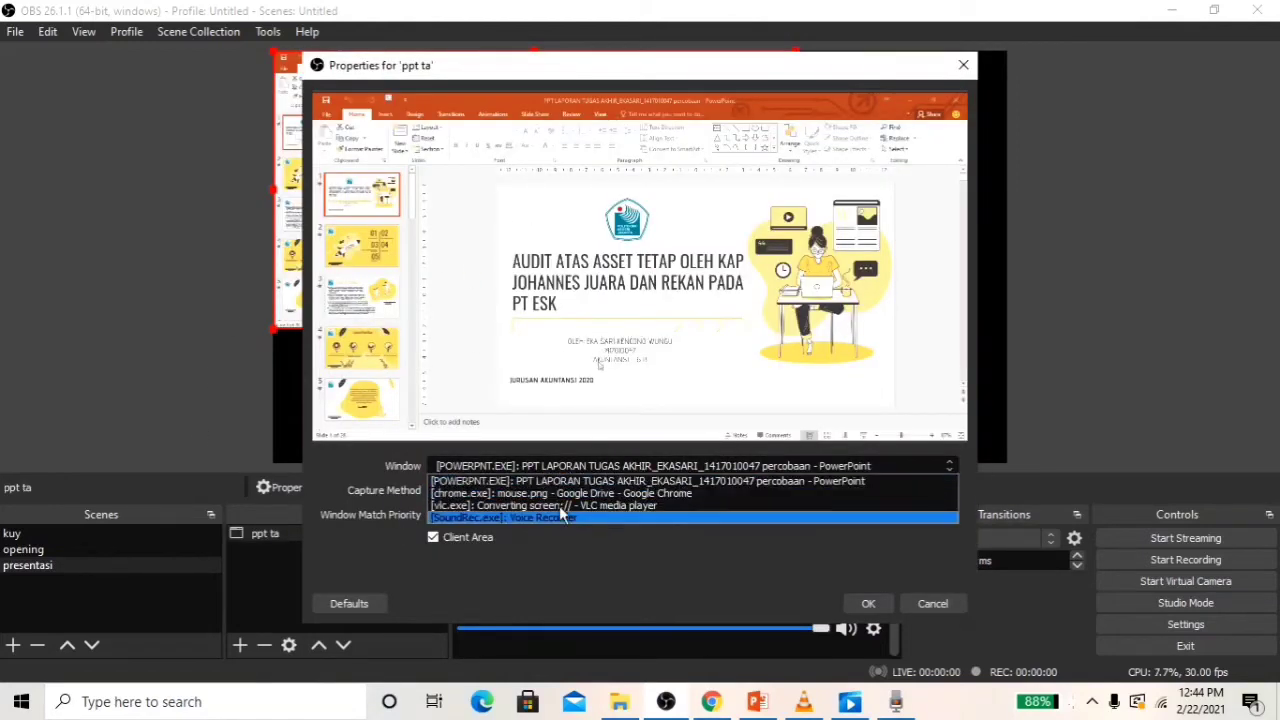
{"action": "left_click", "coordinate": [575, 463]}
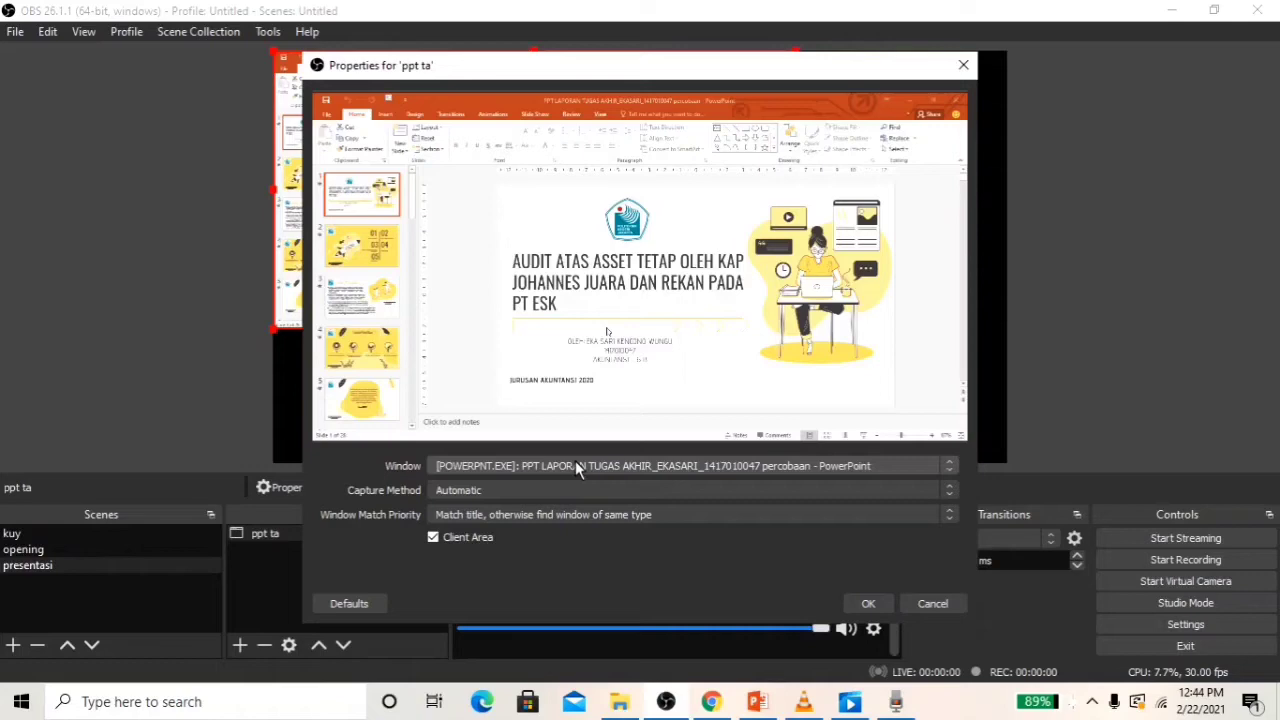